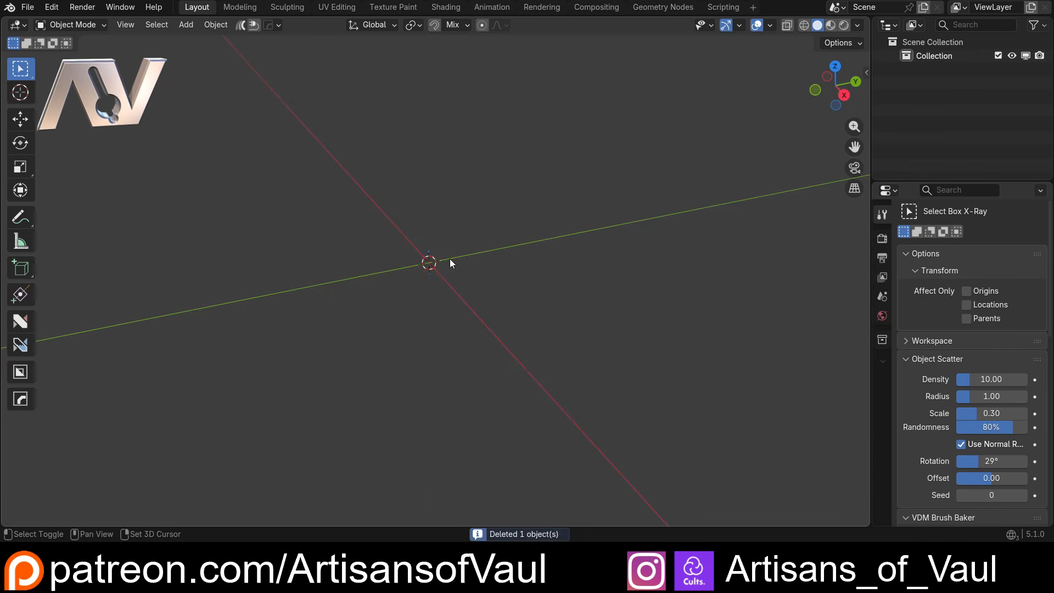
# Add a cylinder mesh at the world origin with 128 vertices
pyautogui.hotkey('shift', 'a')
pyautogui.moveTo(439, 250)
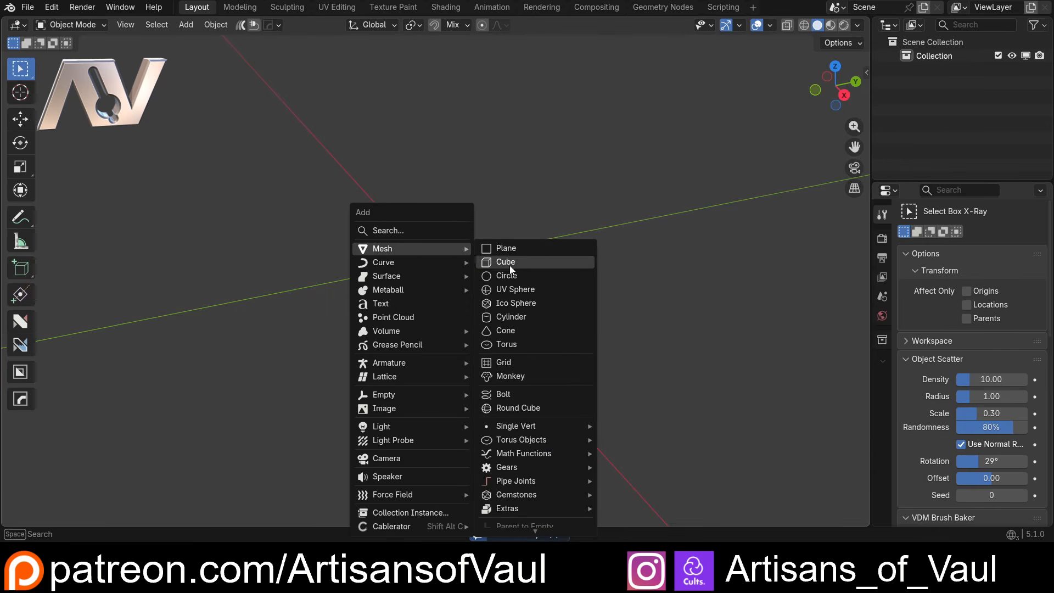
pyautogui.click(511, 317)
pyautogui.click(178, 350)
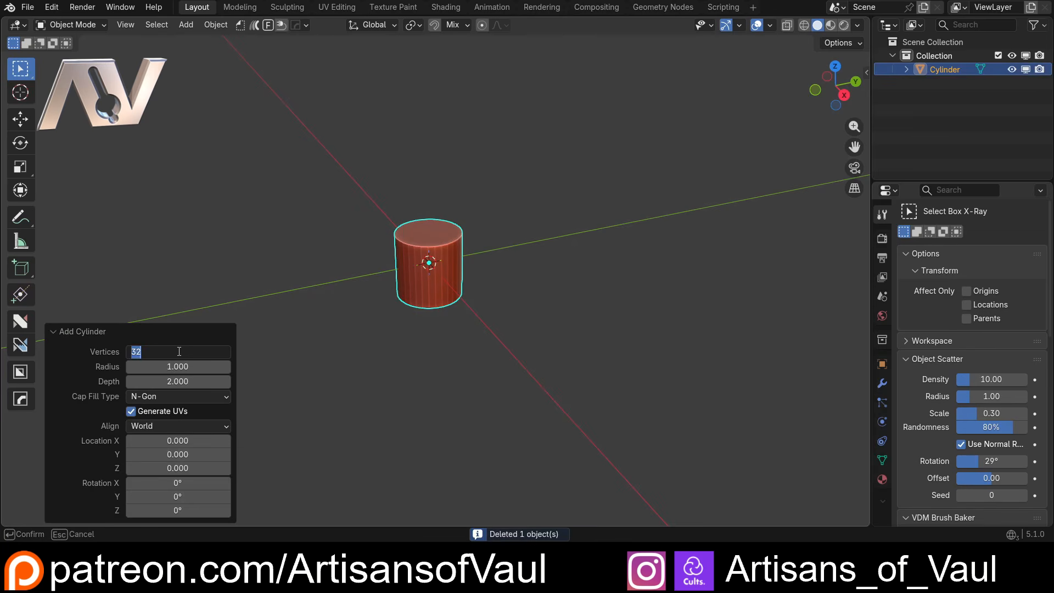
pyautogui.write('128')
pyautogui.press('Return')
# Scale the cylinder in X and Y only by about 15.1, keeping its height, to form a wide flat disc
pyautogui.scroll(-3, 489, 276)
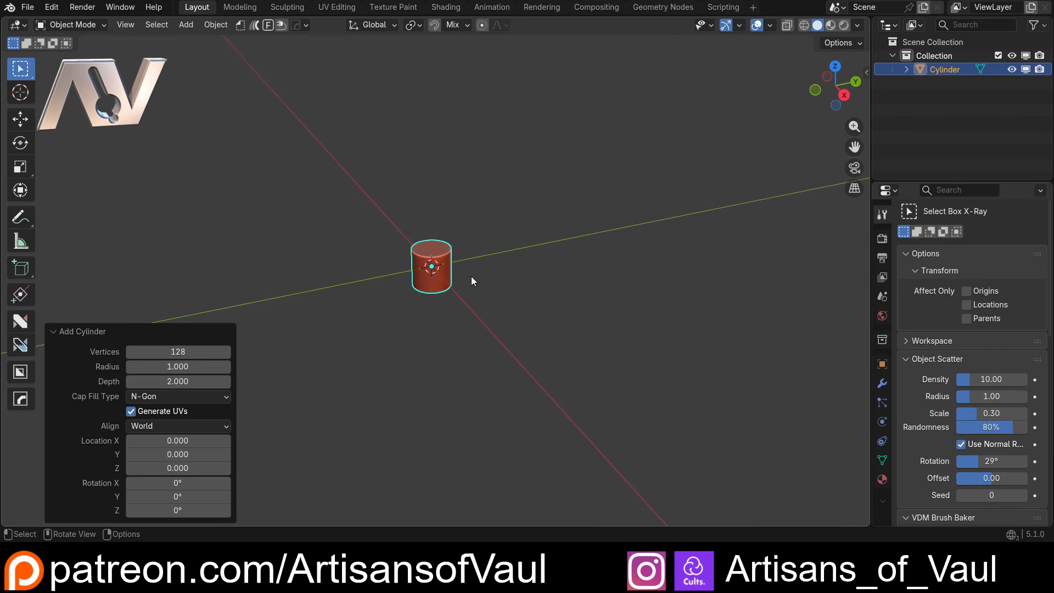
pyautogui.press('s')
pyautogui.hotkey('shift', 'z')
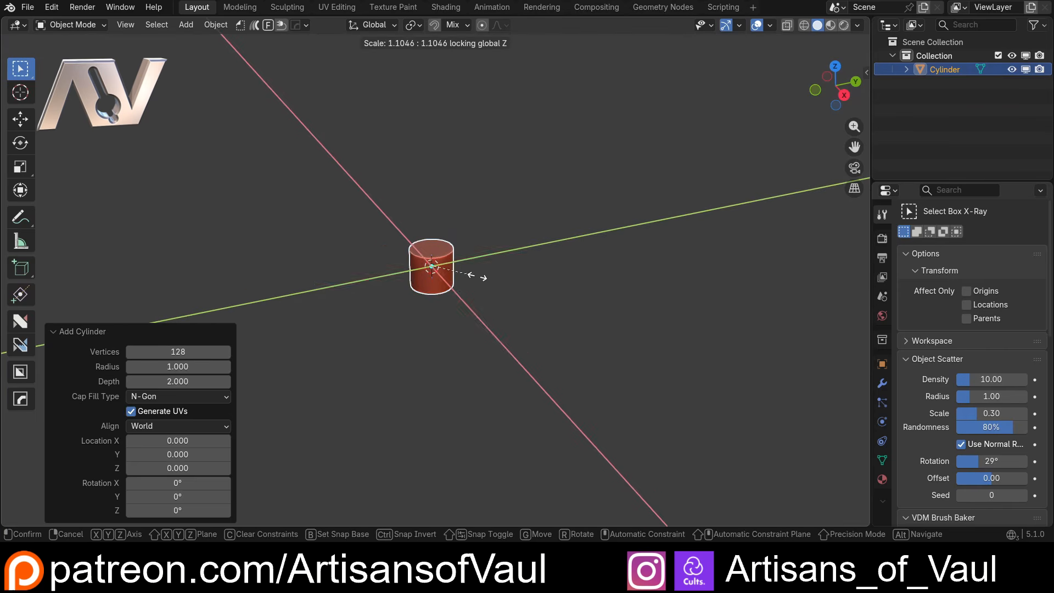
pyautogui.click(200, 345)
pyautogui.scroll(-2, 453, 262)
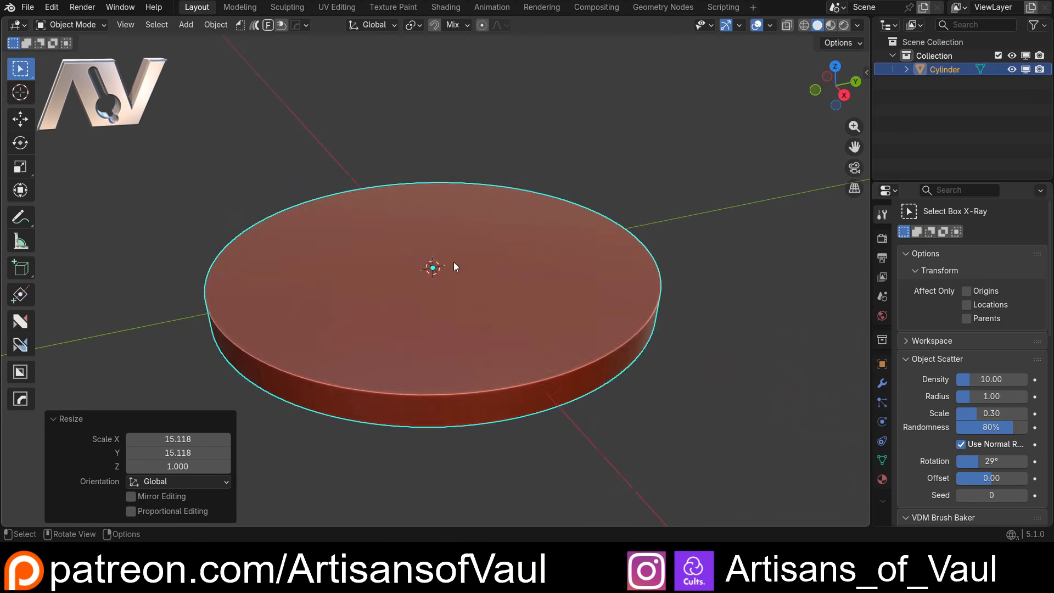
# Add a round cube mesh with its arc divisions set to 16
pyautogui.moveTo(453, 262); pyautogui.dragTo(492, 237, button='middle')
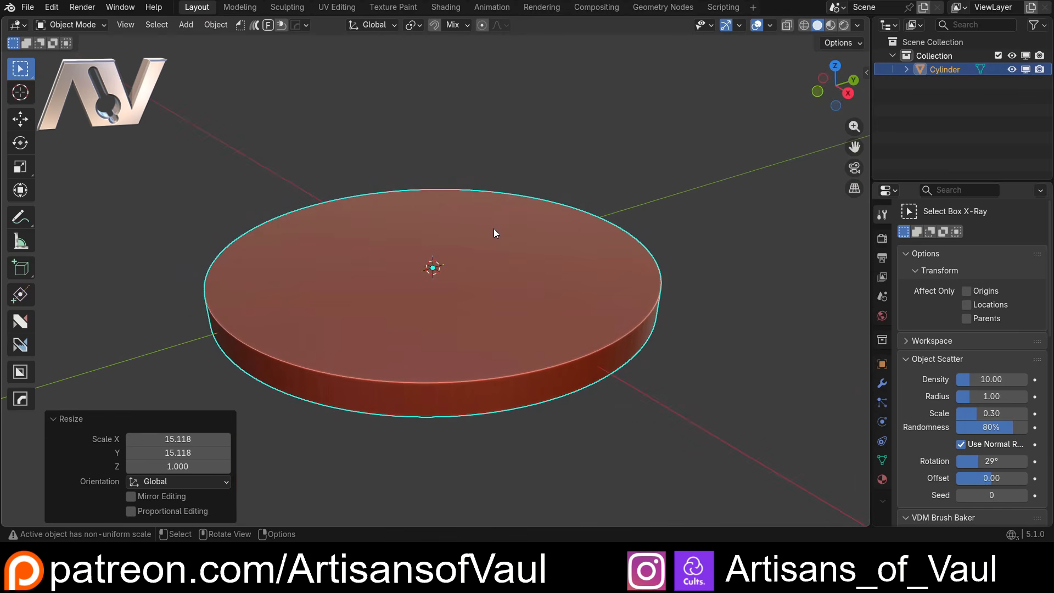
pyautogui.hotkey('shift', 'a')
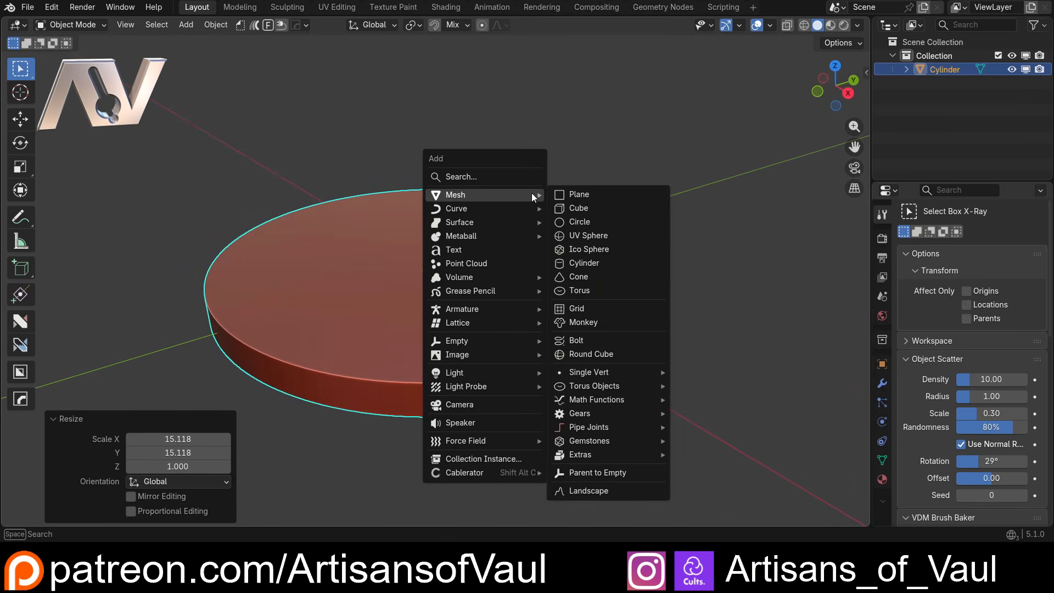
pyautogui.click(592, 355)
pyautogui.click(179, 364)
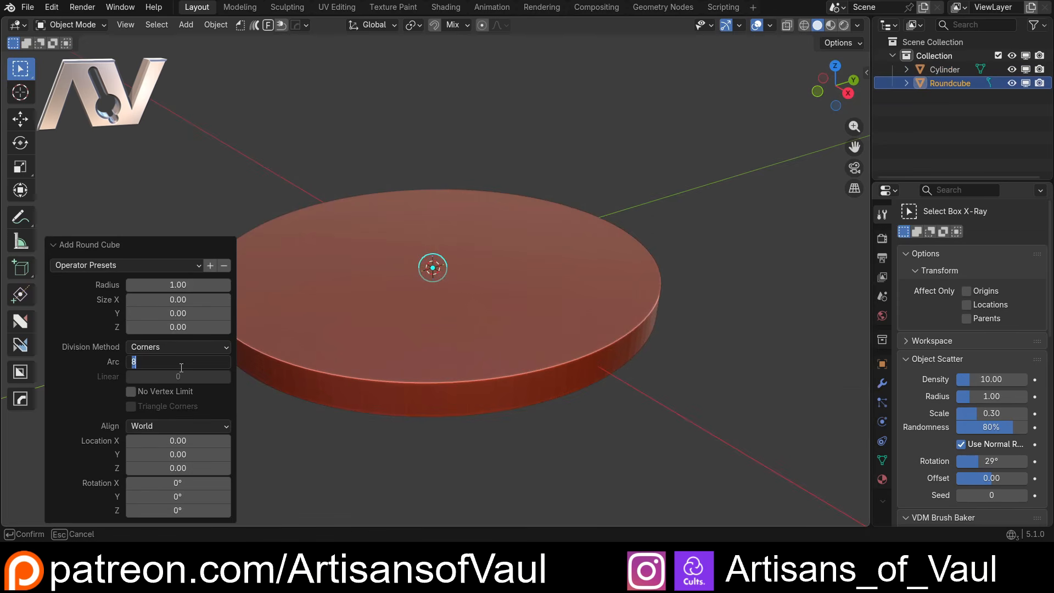
pyautogui.write('16')
pyautogui.press('Return')
# Move the round cube up along Z by about 1.18 onto the disc
pyautogui.press('g')
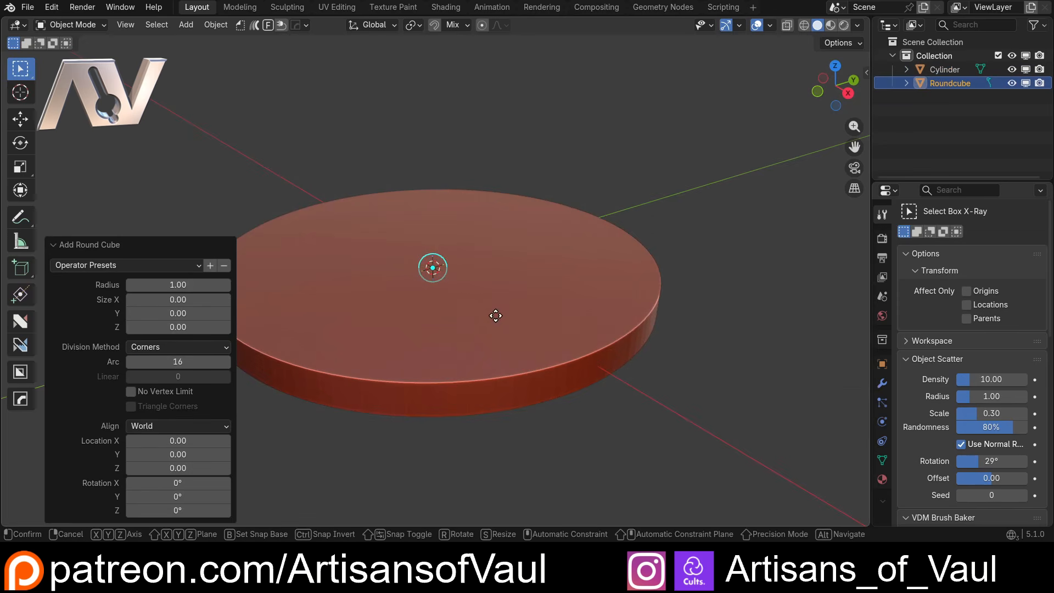
pyautogui.press('z')
pyautogui.click(494, 300)
# From the top view, duplicate the sphere seven times, scattering the copies irregularly around the middle of the disc
pyautogui.press('KP_7')
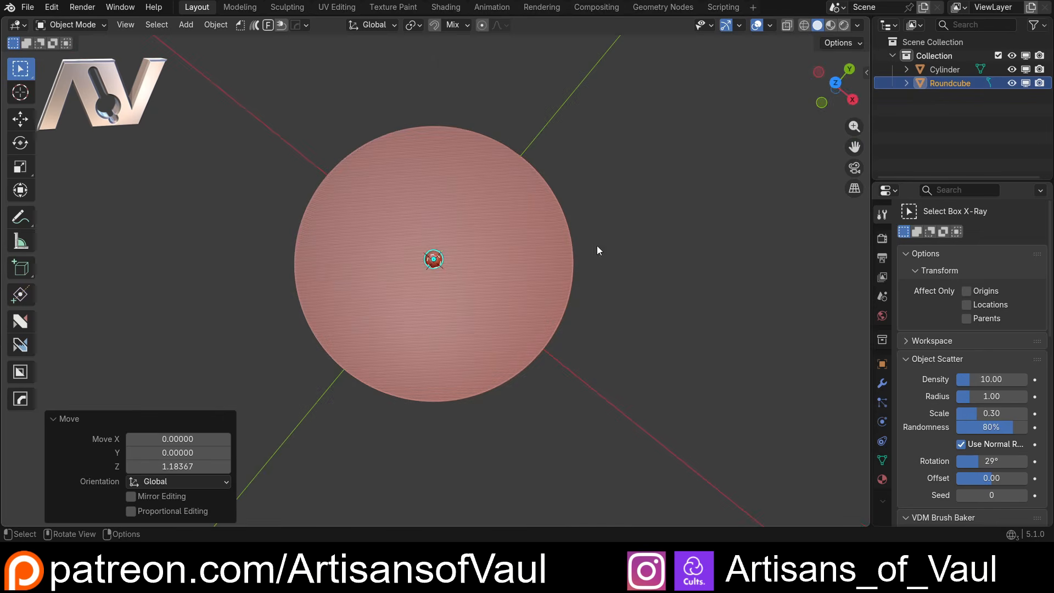
pyautogui.scroll(3, 501, 249)
pyautogui.press('KP_7')
pyautogui.scroll(-2, 467, 240)
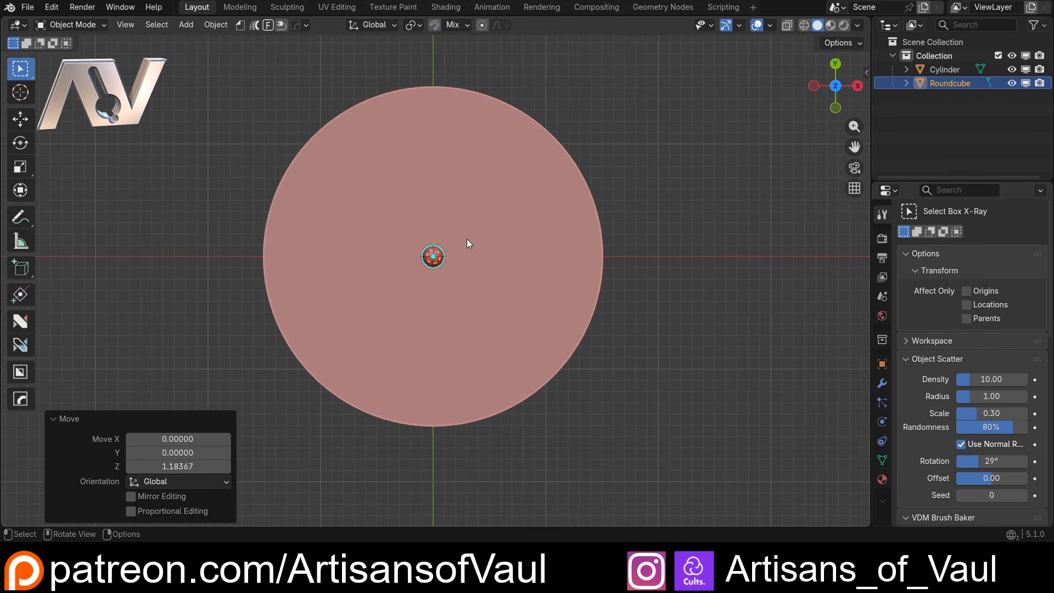
pyautogui.hotkey('shift', 'd')
pyautogui.click(485, 216)
pyautogui.hotkey('shift', 'd')
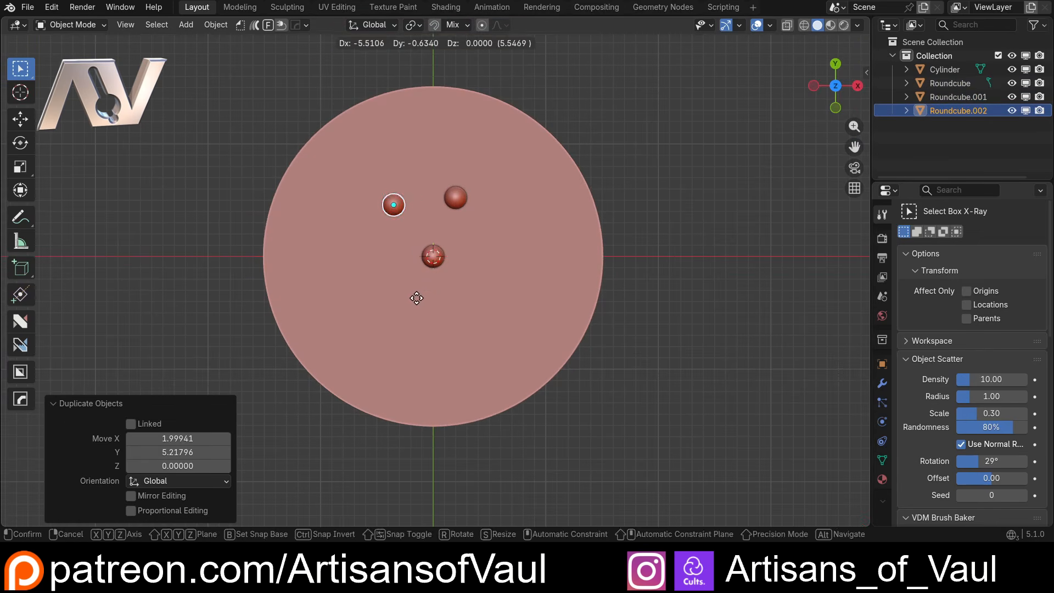
pyautogui.click(417, 296)
pyautogui.hotkey('shift', 'd')
pyautogui.click(559, 341)
pyautogui.hotkey('shift', 'd')
pyautogui.click(430, 355)
pyautogui.hotkey('shift', 'd')
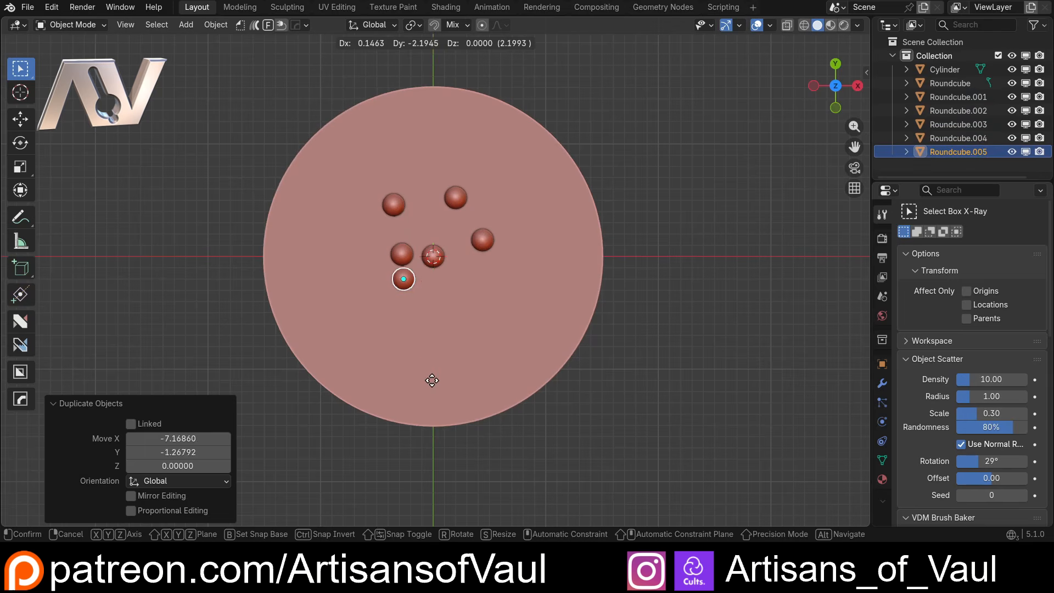
pyautogui.click(426, 407)
pyautogui.hotkey('shift', 'd')
pyautogui.click(502, 407)
pyautogui.hotkey('shift', 'd')
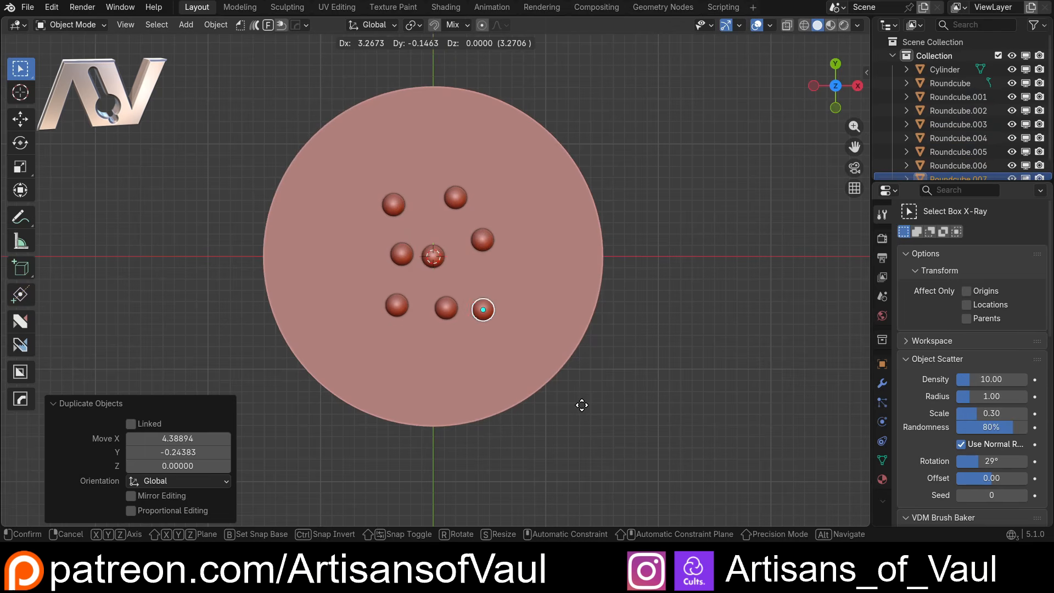
pyautogui.click(581, 405)
# Try distributing all eight spheres in a circular stack around the world origin, then undo the distribution
pyautogui.click(396, 211)
pyautogui.keyDown('shift'); pyautogui.click(456, 198); pyautogui.keyUp('shift')
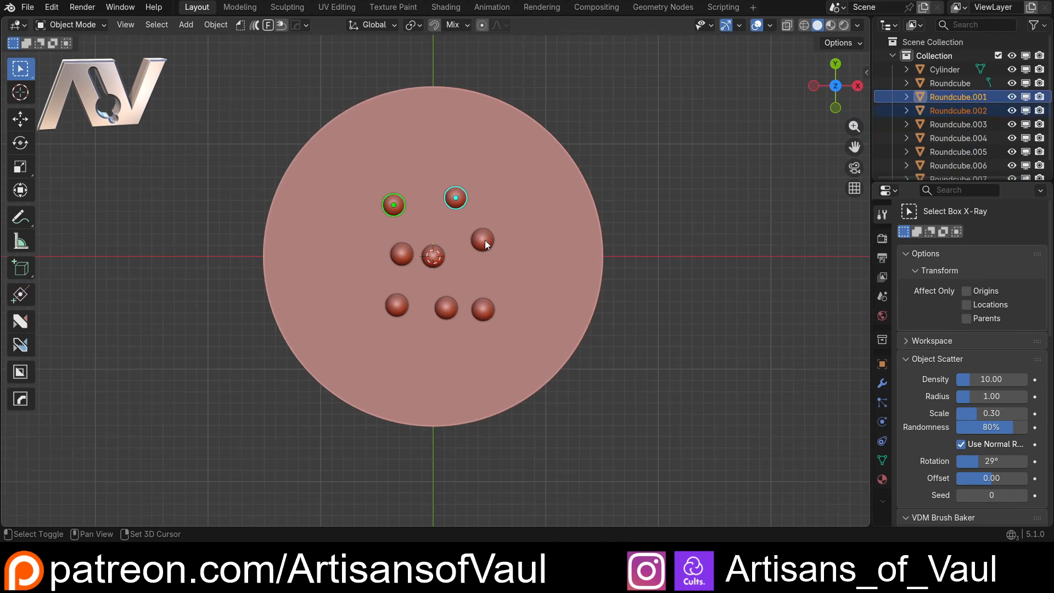
pyautogui.keyDown('shift'); pyautogui.click(485, 242); pyautogui.keyUp('shift')
pyautogui.keyDown('shift'); pyautogui.click(434, 257); pyautogui.keyUp('shift')
pyautogui.keyDown('shift'); pyautogui.click(409, 251); pyautogui.keyUp('shift')
pyautogui.keyDown('shift'); pyautogui.click(396, 306); pyautogui.keyUp('shift')
pyautogui.keyDown('shift'); pyautogui.click(446, 308); pyautogui.keyUp('shift')
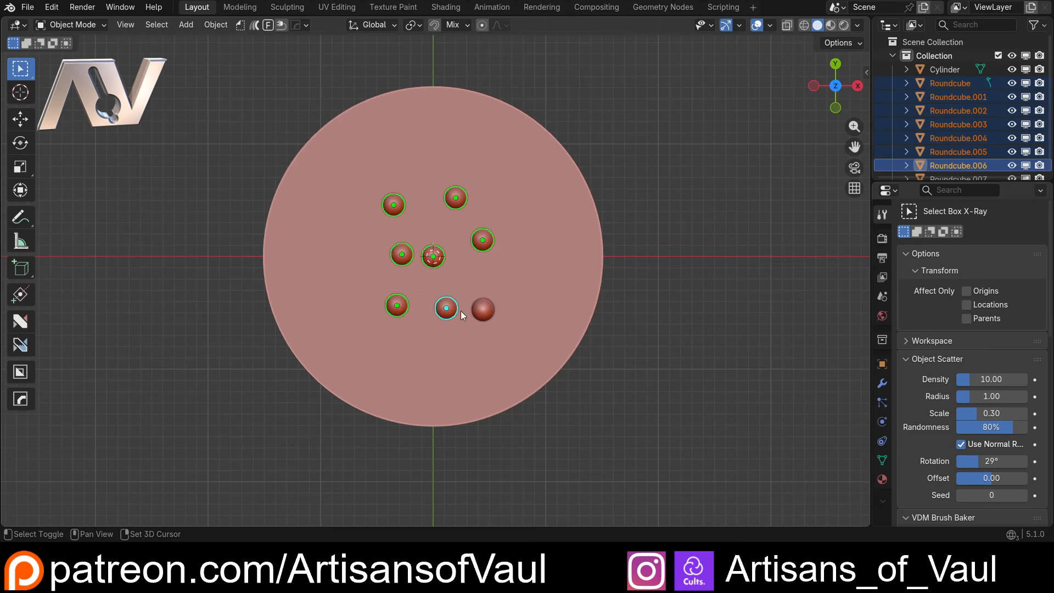
pyautogui.keyDown('shift'); pyautogui.click(483, 310); pyautogui.keyUp('shift')
pyautogui.click(218, 24)
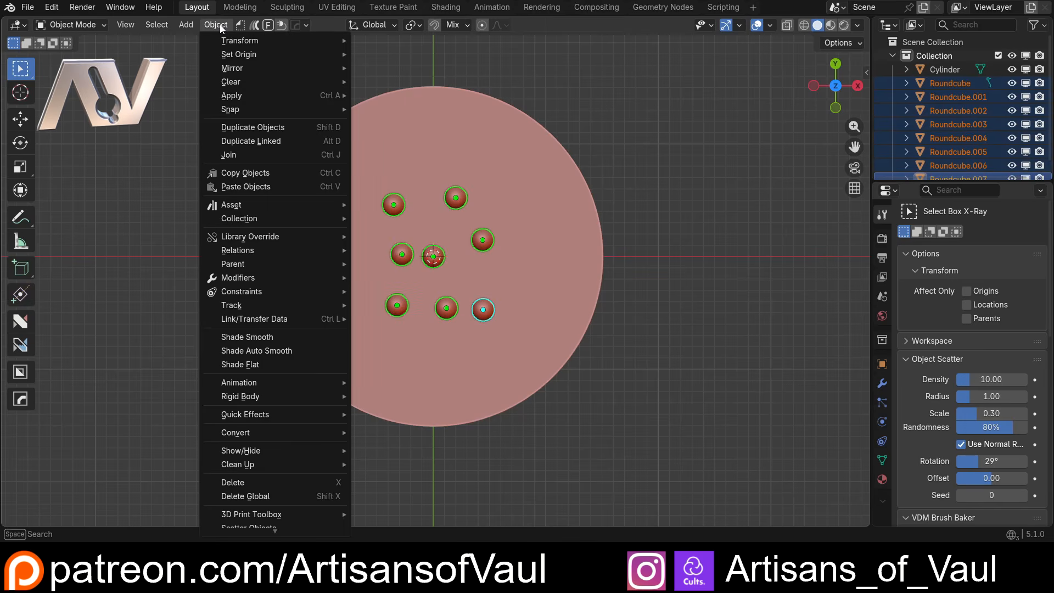
pyautogui.moveTo(231, 40)
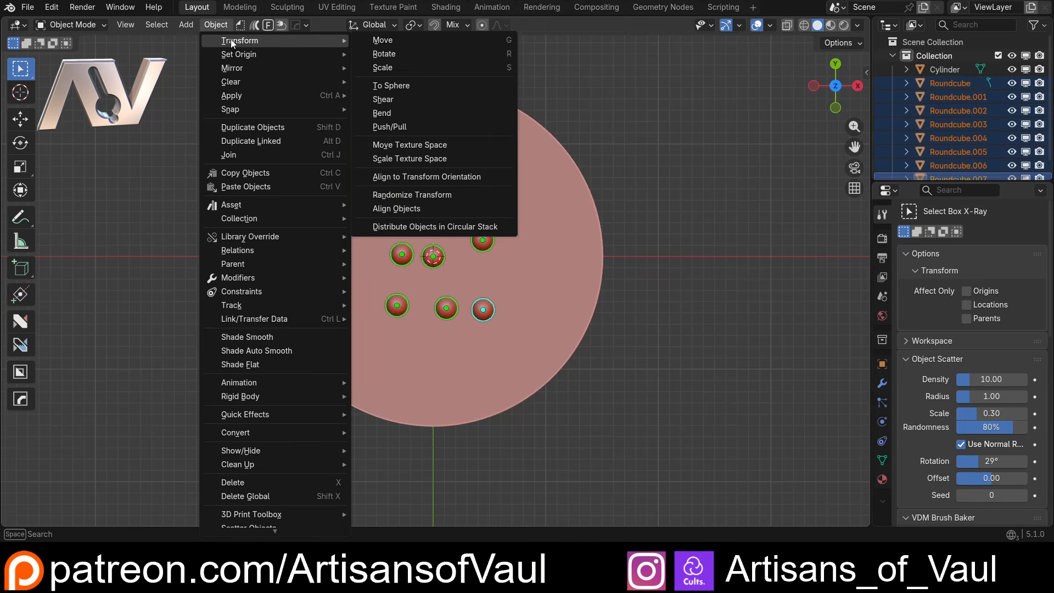
pyautogui.click(432, 225)
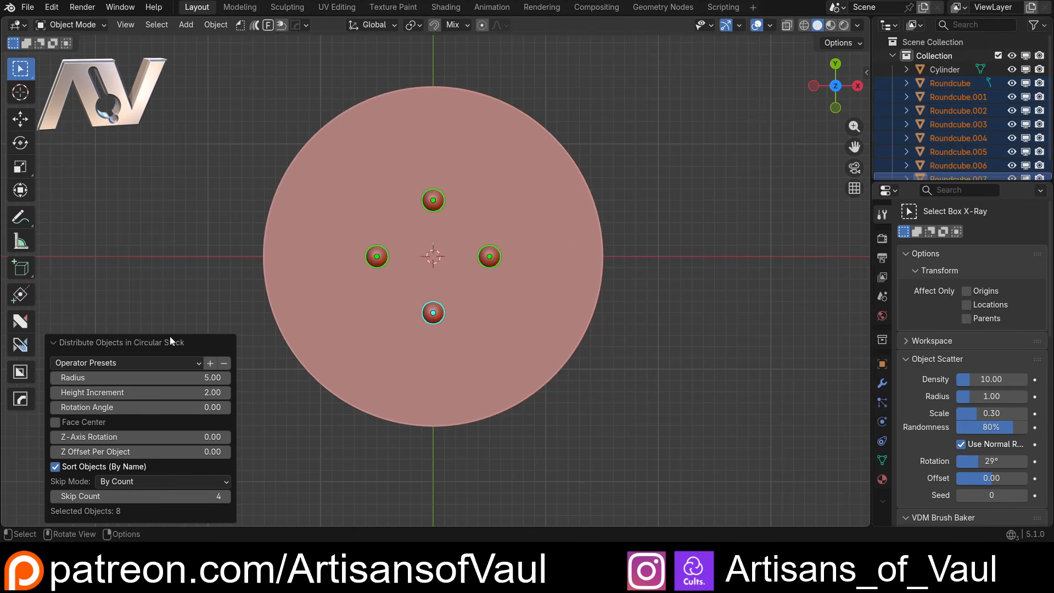
pyautogui.hotkey('ctrl', 'z')
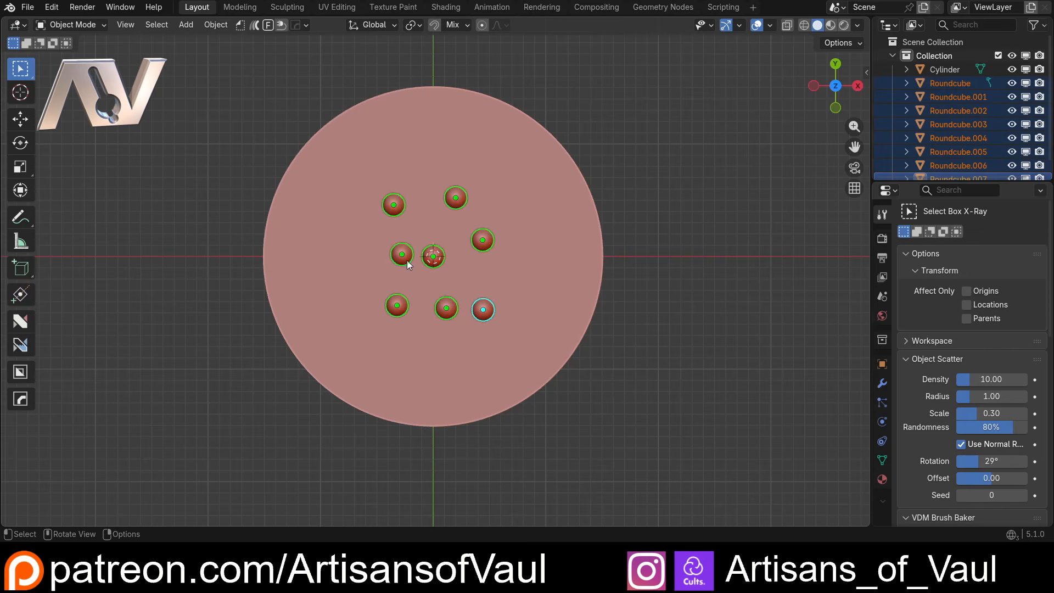
# Place the 3D cursor off-centre near the disc's edge and distribute all eight spheres in a circular stack around it
pyautogui.scroll(3, 412, 259)
pyautogui.keyDown('shift'); pyautogui.scroll(2, 398, 242); pyautogui.keyUp('shift')
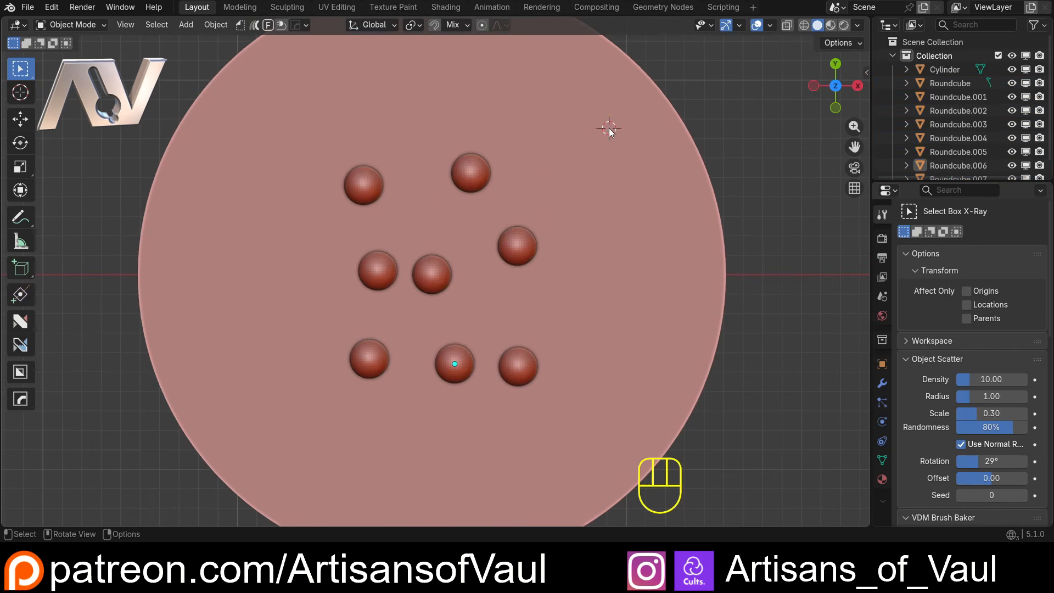
pyautogui.click(373, 187)
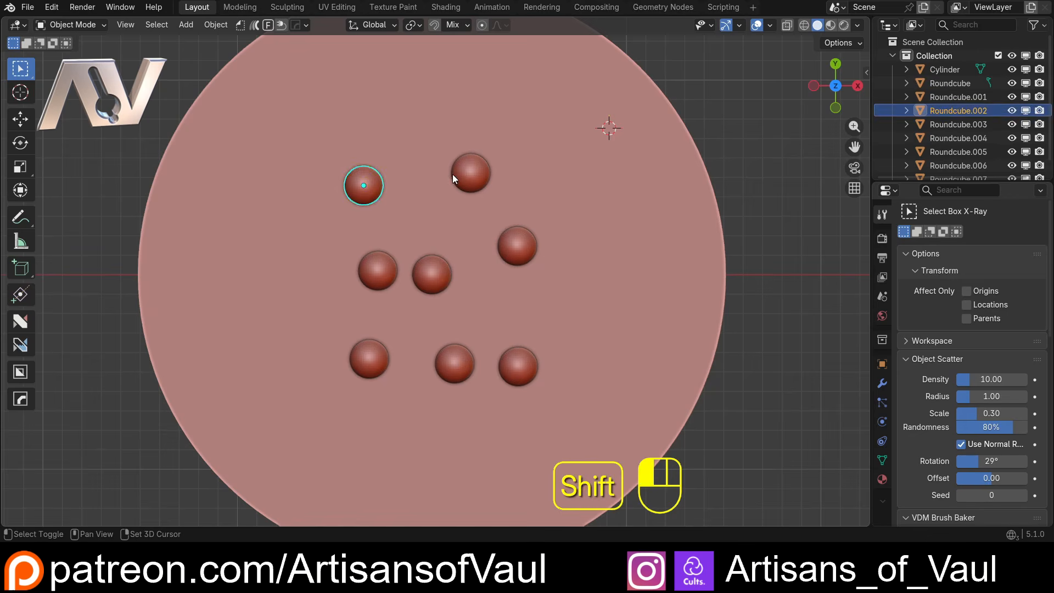
pyautogui.keyDown('shift'); pyautogui.click(458, 175); pyautogui.keyUp('shift')
pyautogui.keyDown('shift'); pyautogui.click(514, 243); pyautogui.keyUp('shift')
pyautogui.keyDown('shift'); pyautogui.click(420, 274); pyautogui.keyUp('shift')
pyautogui.keyDown('shift'); pyautogui.click(378, 270); pyautogui.keyUp('shift')
pyautogui.keyDown('shift'); pyautogui.click(365, 357); pyautogui.keyUp('shift')
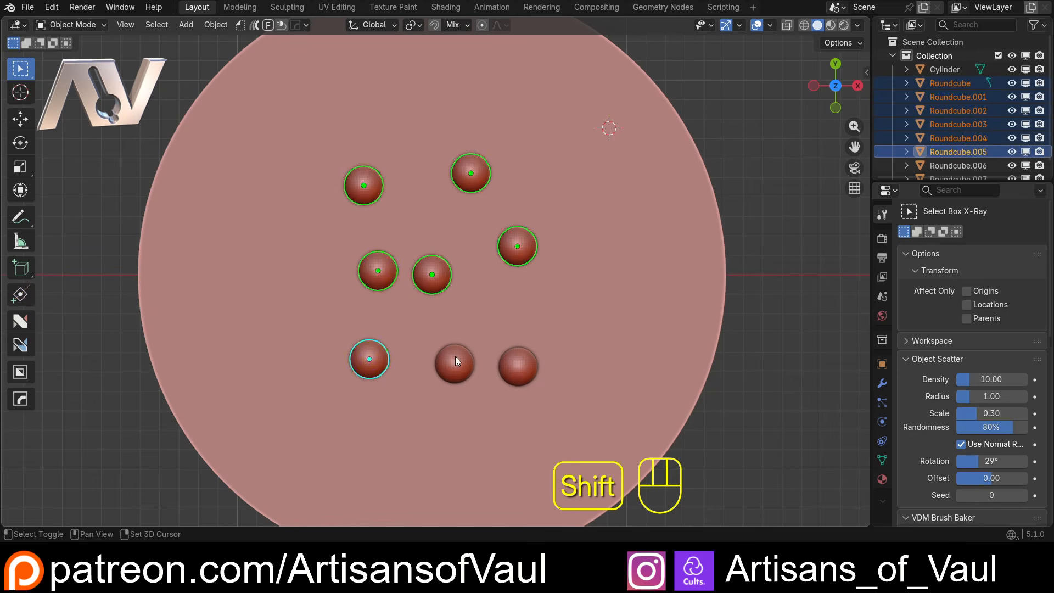
pyautogui.keyDown('shift'); pyautogui.click(455, 360); pyautogui.keyUp('shift')
pyautogui.keyDown('shift'); pyautogui.click(522, 365); pyautogui.keyUp('shift')
pyautogui.click(217, 24)
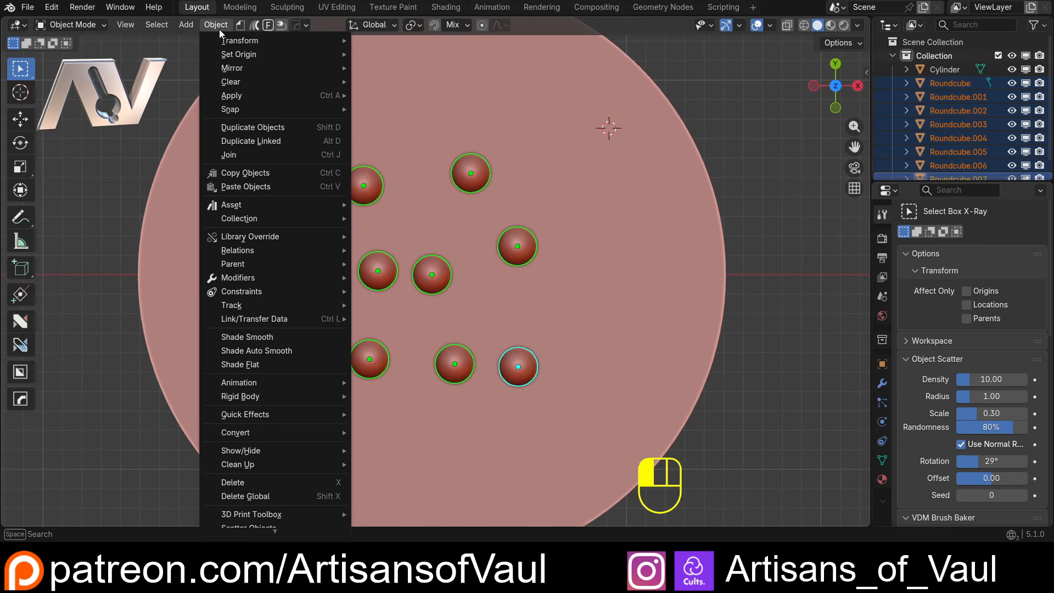
pyautogui.moveTo(242, 41)
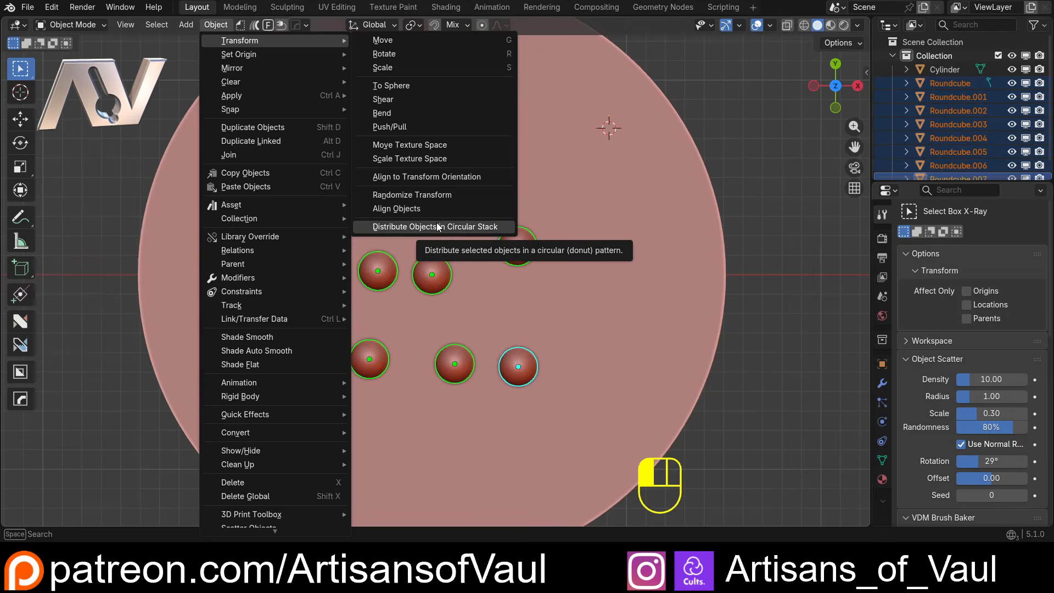
pyautogui.click(396, 227)
pyautogui.scroll(-3, 393, 174)
pyautogui.scroll(2, 546, 209)
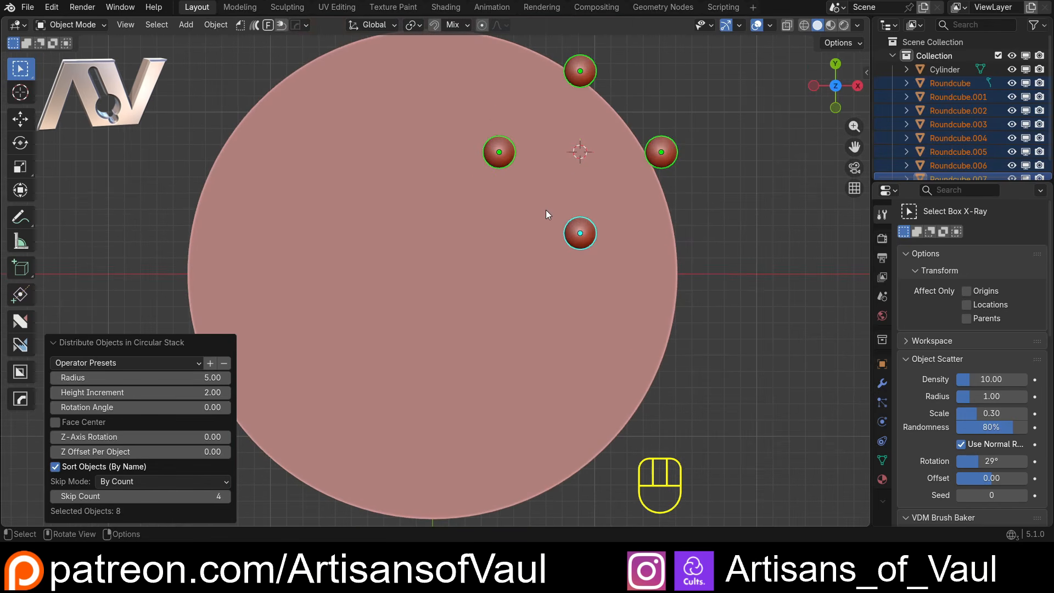
# Return the 3D cursor to the world origin and distribute the selected spheres in a circular stack around it
pyautogui.hotkey('shift', 's')
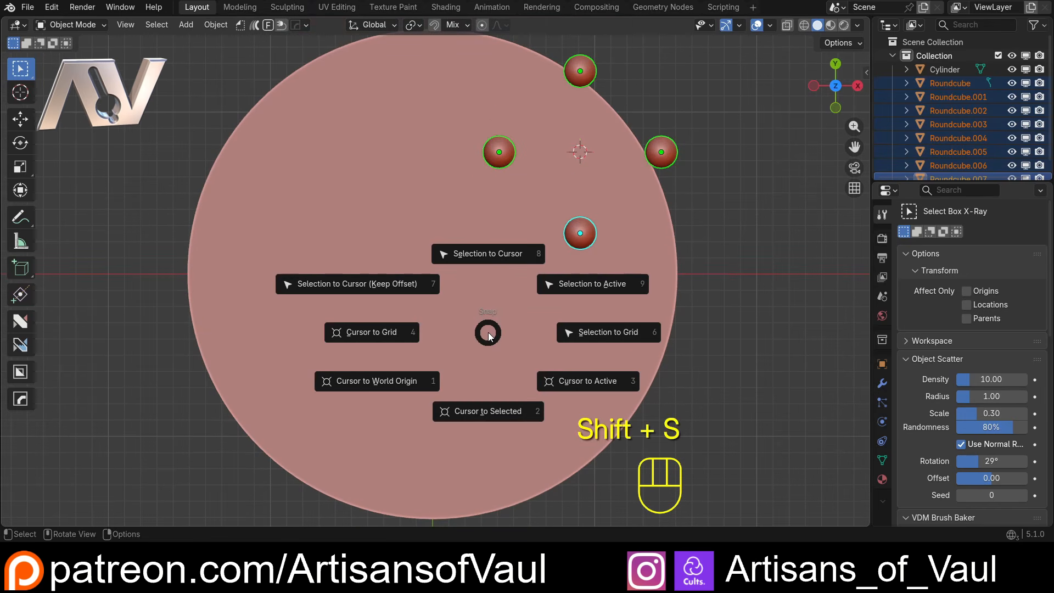
pyautogui.click(393, 384)
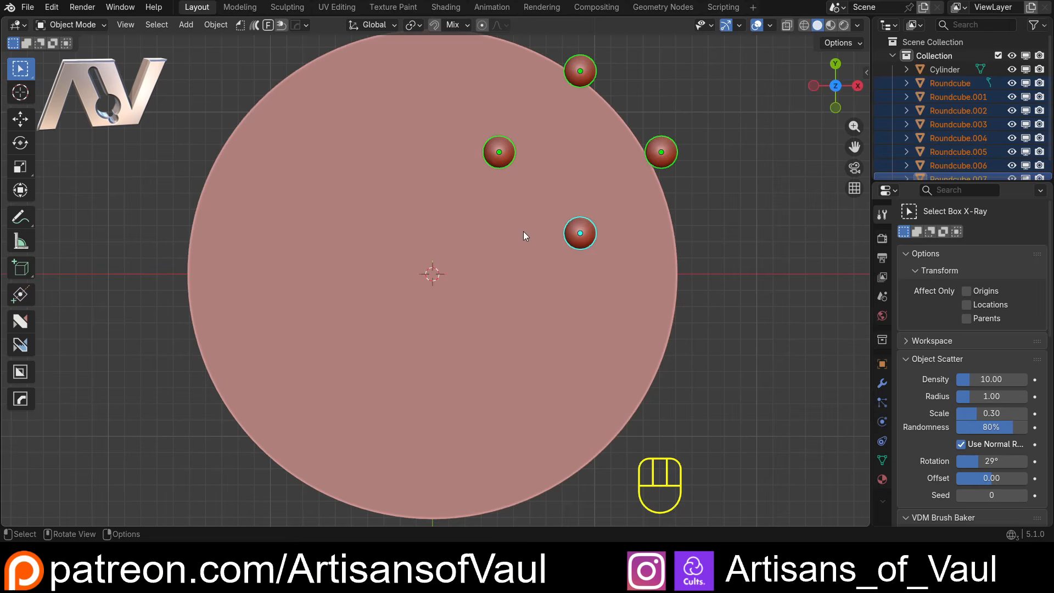
pyautogui.click(220, 25)
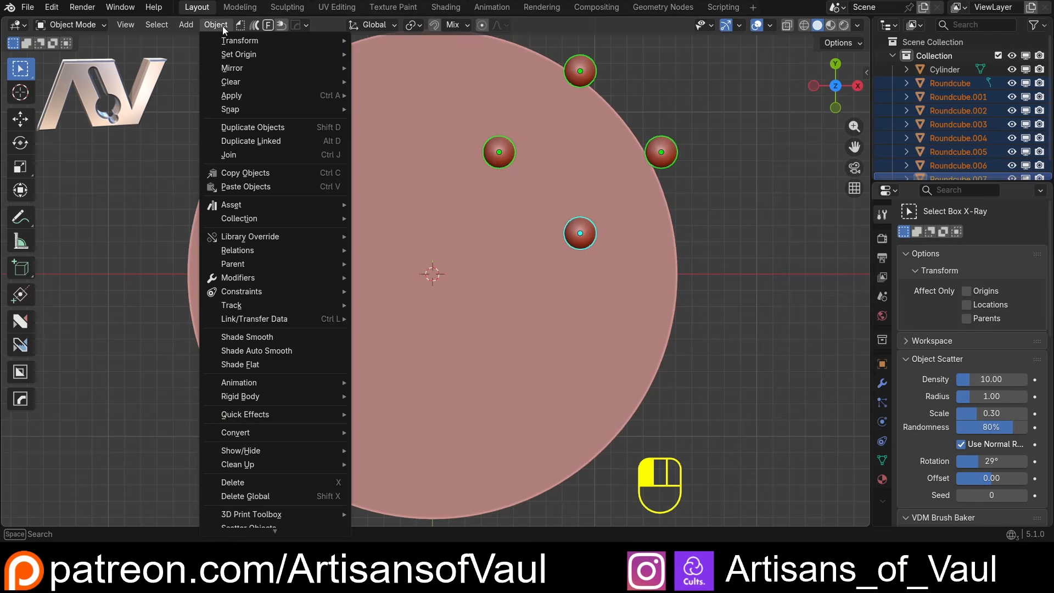
pyautogui.moveTo(231, 41)
pyautogui.click(401, 227)
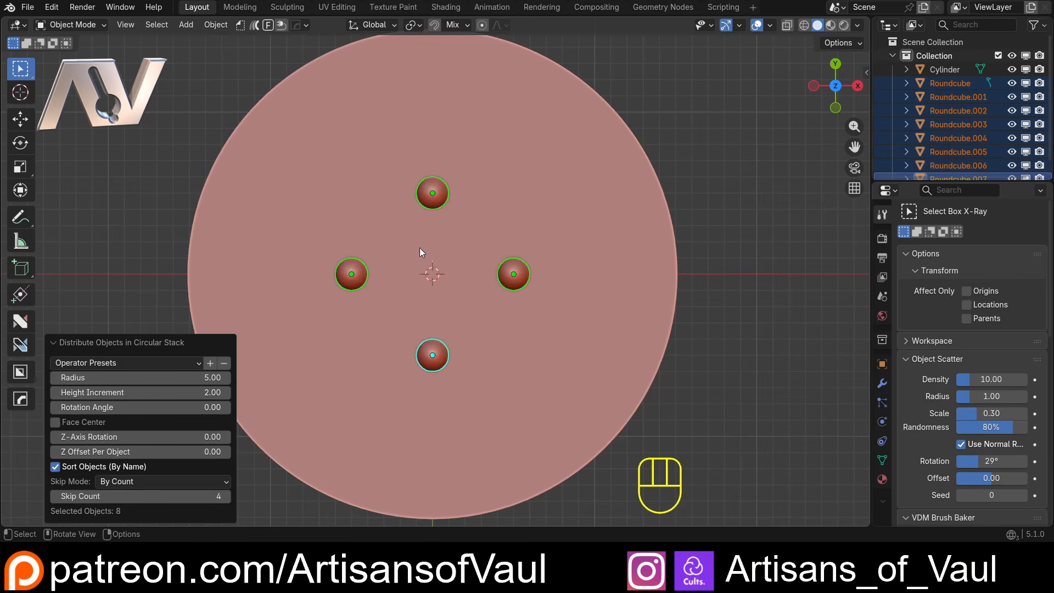
# Raise the circular stack's skip count to 8 so each sphere gets its own place in the ring
pyautogui.click(225, 496)
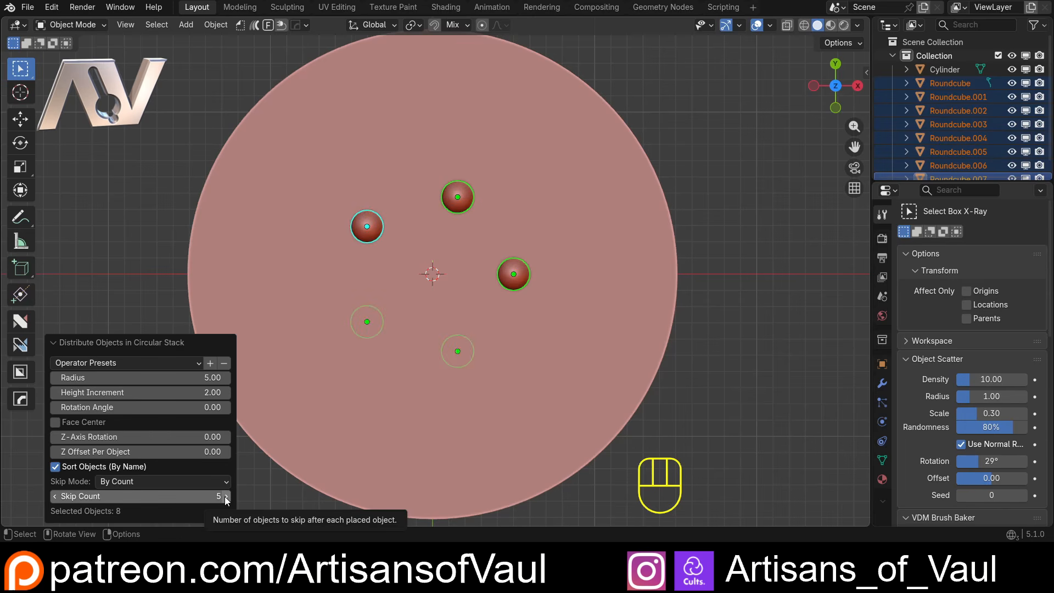
pyautogui.click(225, 497)
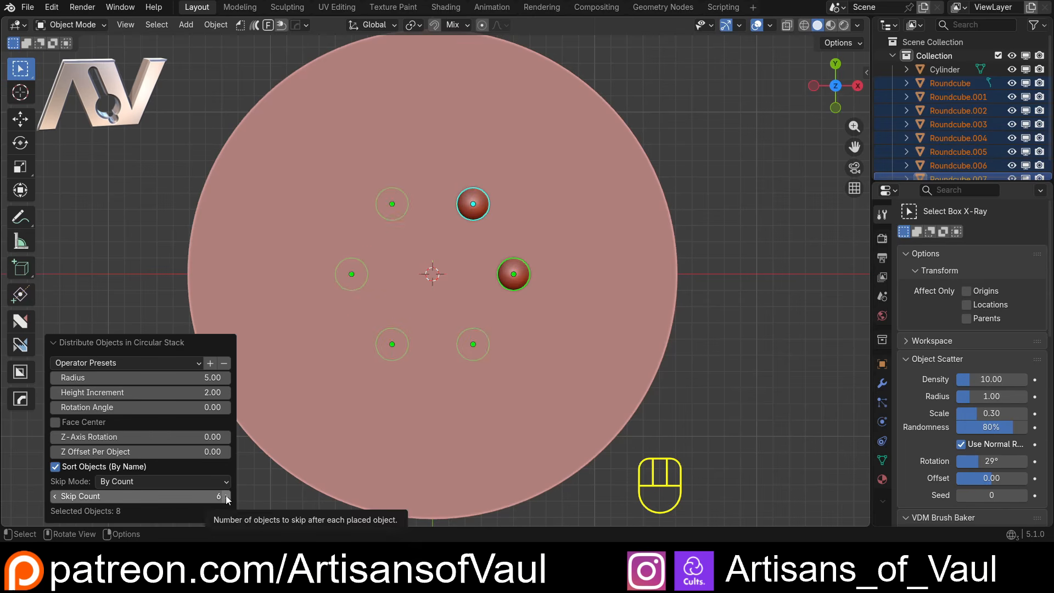
pyautogui.click(226, 496)
pyautogui.click(226, 496)
# Increase the circular stack's radius to 12.56 so the ring of spheres sits near the disc's edge
pyautogui.moveTo(258, 401); pyautogui.dragTo(436, 397, button='middle')
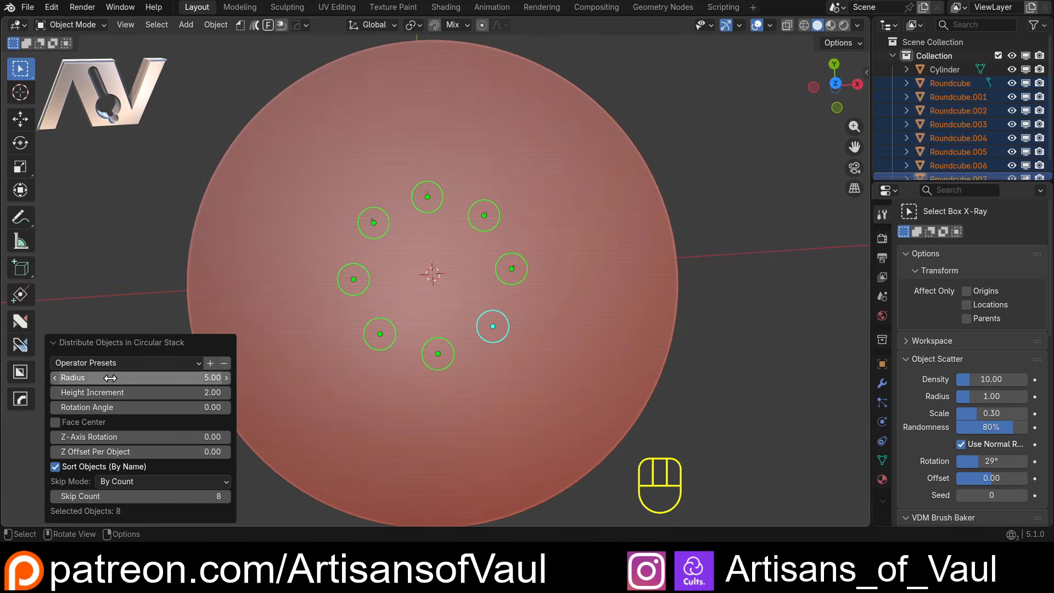
pyautogui.moveTo(110, 378); pyautogui.dragTo(410, 314)
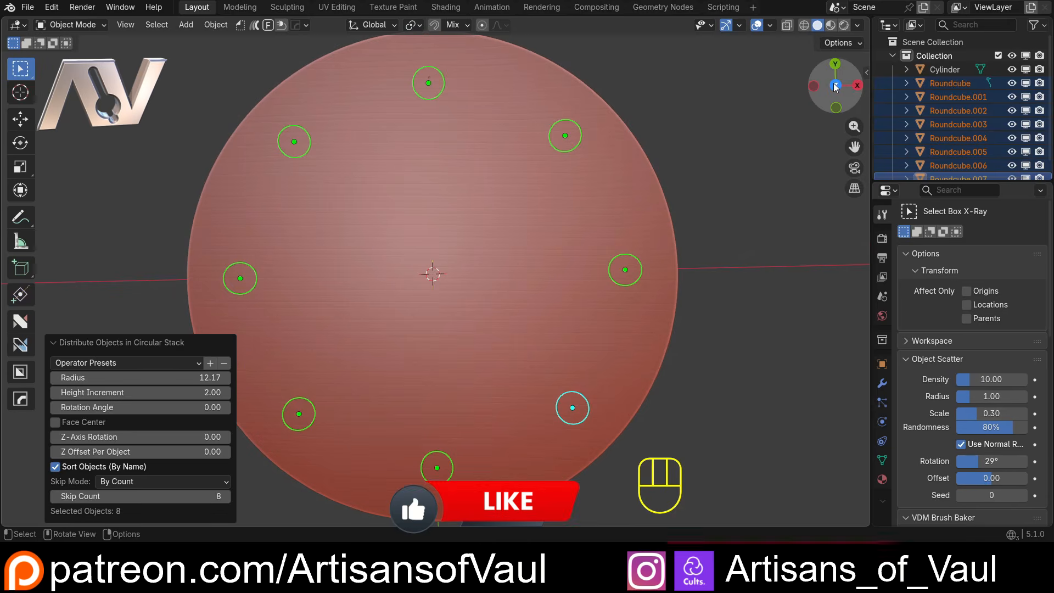
pyautogui.click(836, 84)
pyautogui.scroll(-1, 488, 222)
pyautogui.moveTo(137, 378); pyautogui.dragTo(160, 378)
# Set the stack's height increment to 0.20 and its Z offset per object to 3.33, making the spheres climb in a spiral
pyautogui.moveTo(360, 219); pyautogui.dragTo(349, 270, button='middle')
pyautogui.moveTo(100, 454); pyautogui.dragTo(283, 453)
pyautogui.scroll(-4, 364, 282)
pyautogui.moveTo(364, 282); pyautogui.dragTo(510, 114, button='middle')
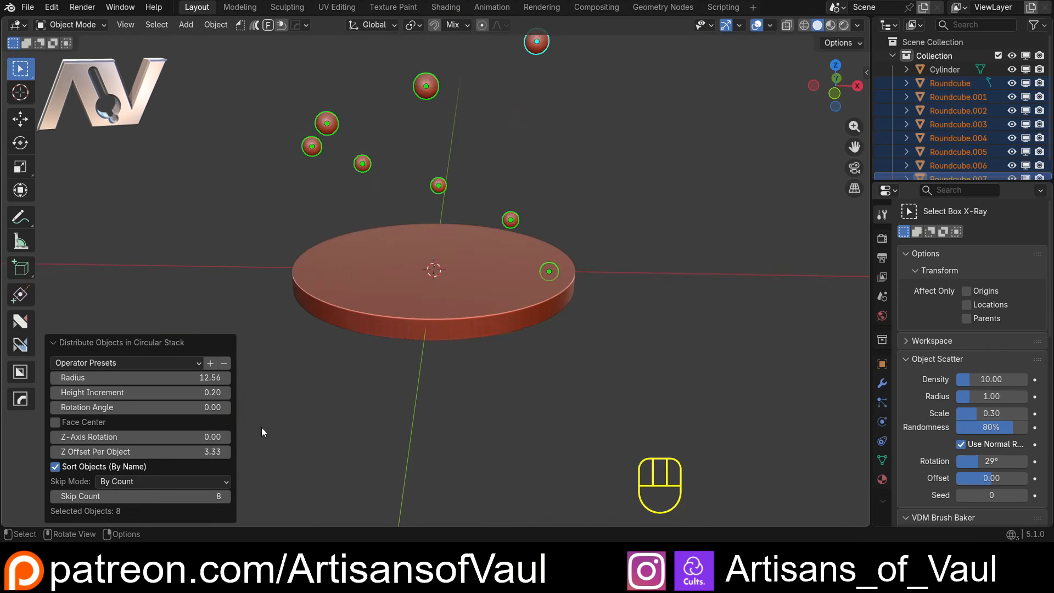
# Set the circular stack's Z offset per object to 0 so the ring of spheres lies flat
pyautogui.click(177, 456)
pyautogui.write('0')
pyautogui.press('Return')
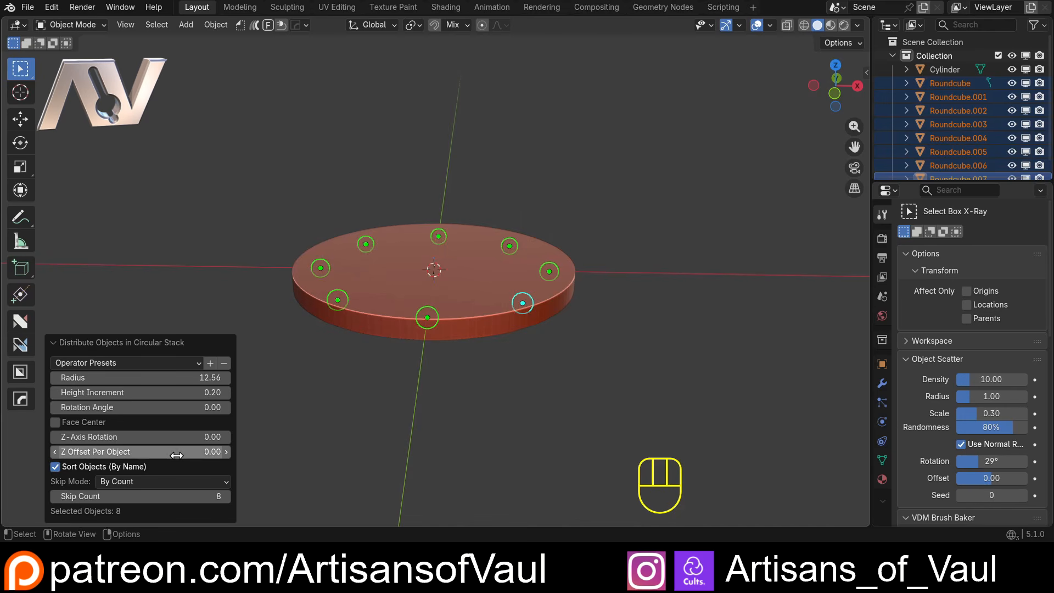
# Lower the disc about 0.98 along the Z axis so the spheres protrude further from its upper face
pyautogui.moveTo(408, 400); pyautogui.dragTo(464, 272, button='middle')
pyautogui.click(474, 295)
pyautogui.press('g')
pyautogui.press('z')
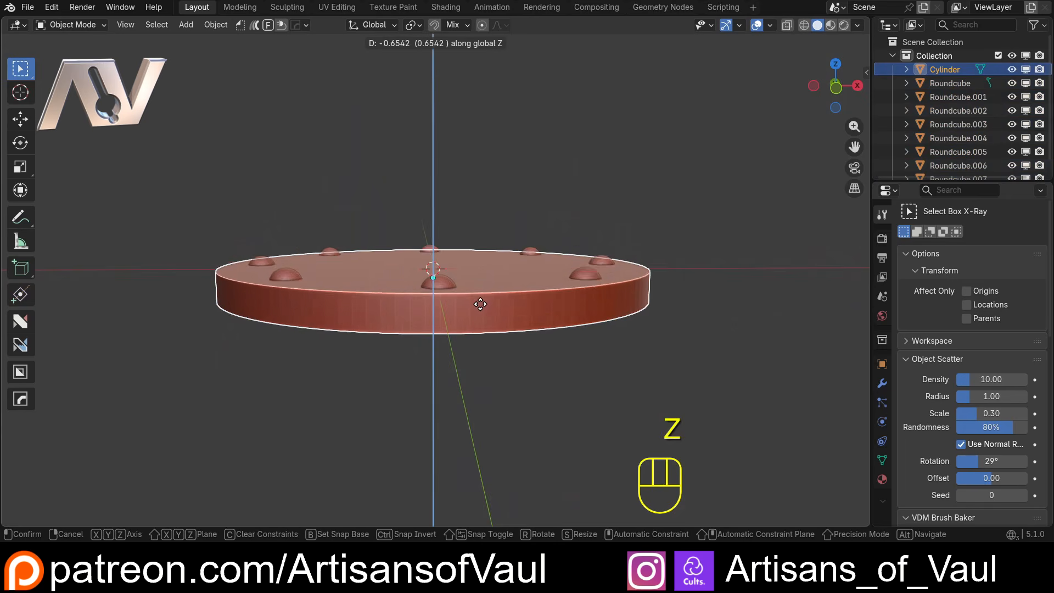
pyautogui.click(477, 307)
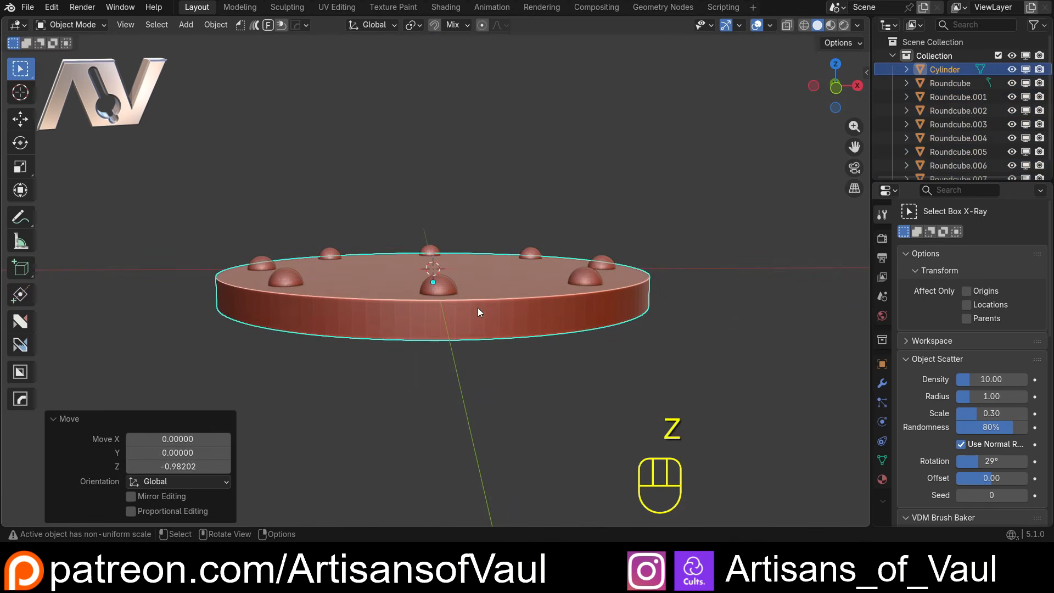
# From the top view, cut a rectangular slot with BoxCutter through the disc's +X edge, around the sphere there
pyautogui.click(835, 65)
pyautogui.keyDown('shift'); pyautogui.moveTo(487, 254); pyautogui.dragTo(466, 250, button='middle'); pyautogui.keyUp('shift')
pyautogui.scroll(-2, 612, 259)
pyautogui.keyDown('shift'); pyautogui.moveTo(614, 259); pyautogui.dragTo(568, 263, button='middle'); pyautogui.keyUp('shift')
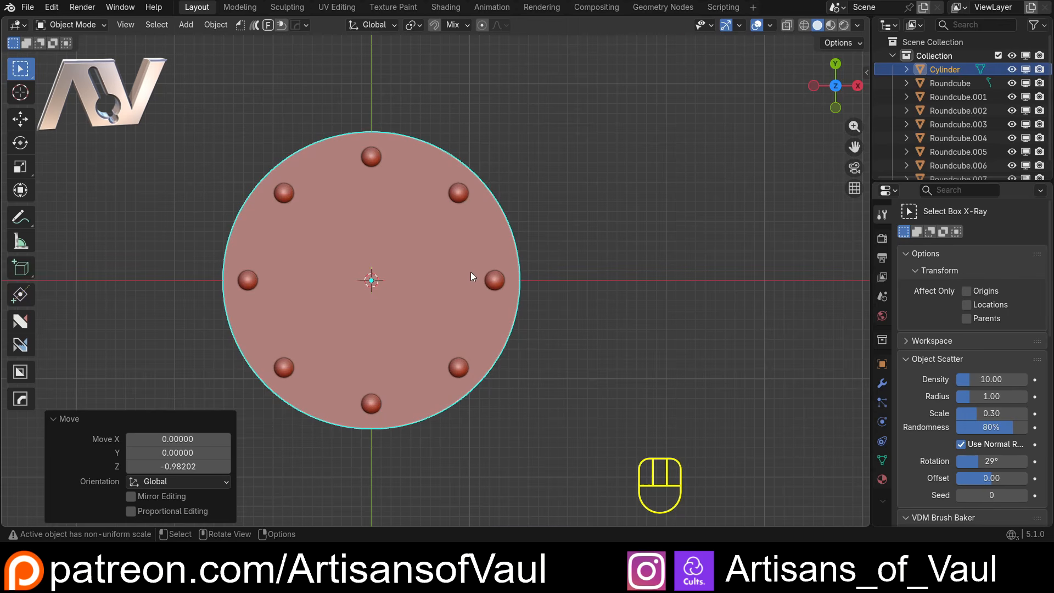
pyautogui.hotkey('alt', 'w')
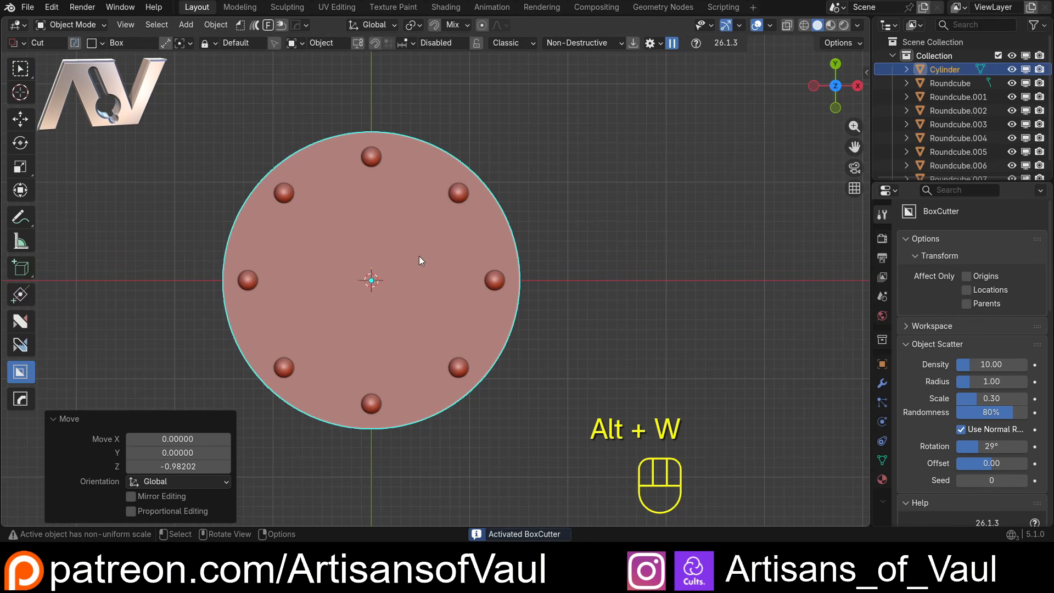
pyautogui.moveTo(421, 258); pyautogui.dragTo(592, 305)
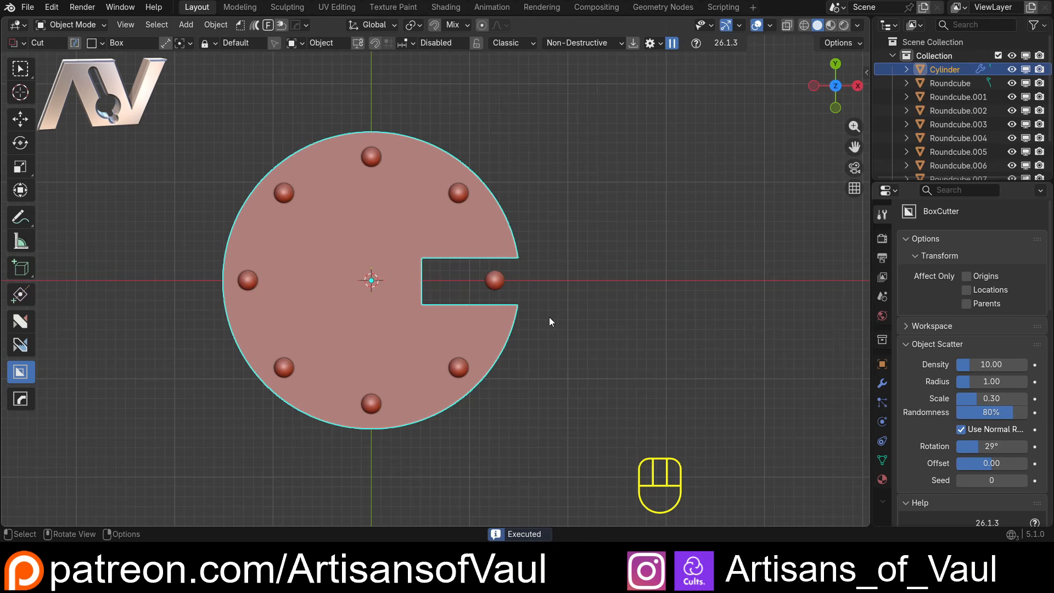
# Mirror the disc's slot across the X axis so the opposite edge gets a matching cutout
pyautogui.scroll(2, 543, 315)
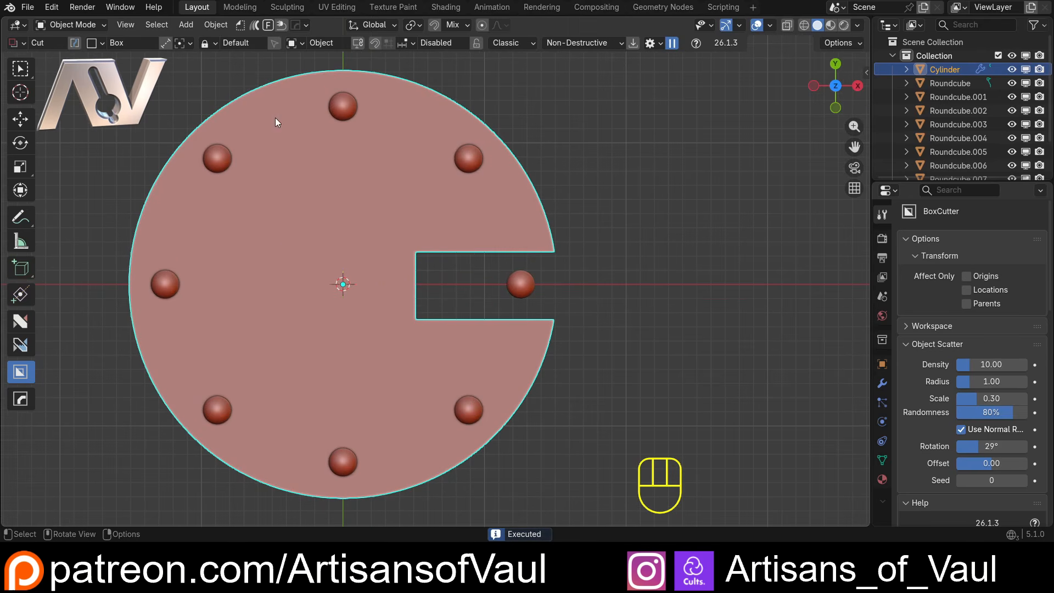
pyautogui.hotkey('alt', 'x')
pyautogui.click(440, 284)
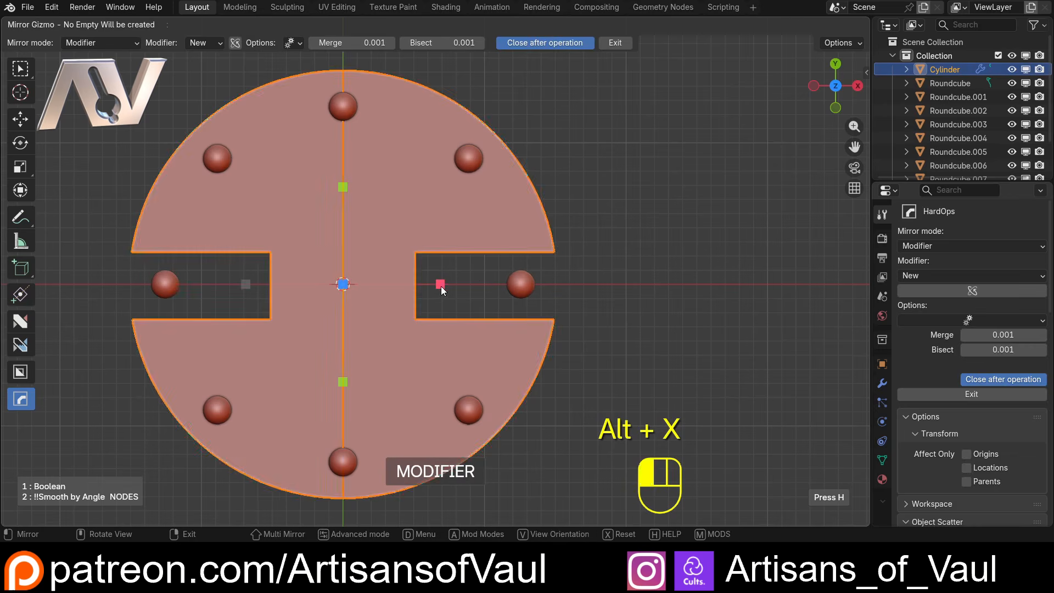
# Delete the two spheres sitting inside the disc's slots
pyautogui.moveTo(605, 326); pyautogui.dragTo(553, 306, button='middle')
pyautogui.click(520, 296)
pyautogui.keyDown('shift'); pyautogui.click(166, 268); pyautogui.keyUp('shift')
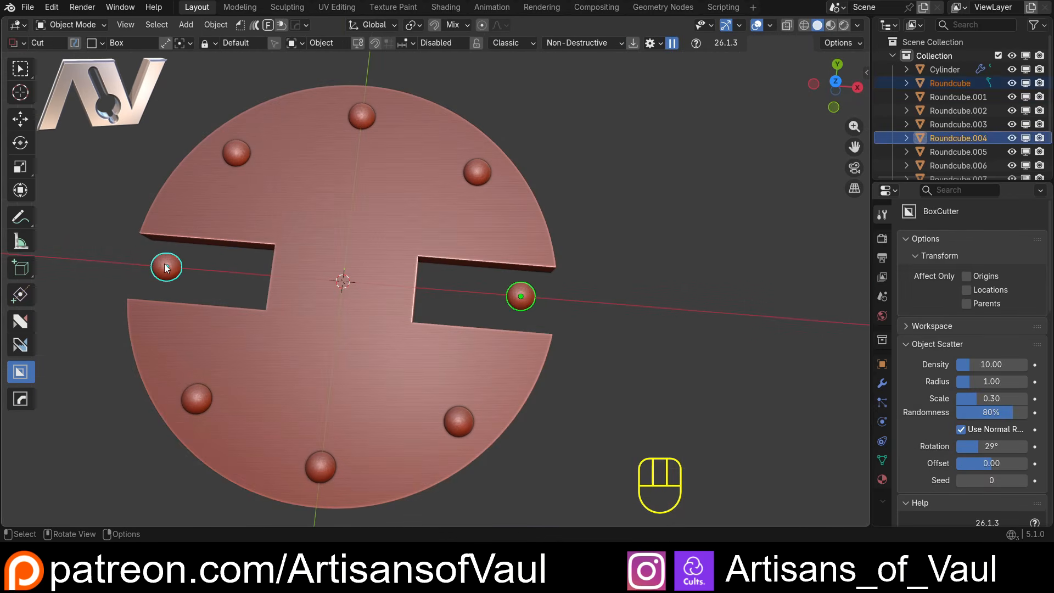
pyautogui.press('Delete')
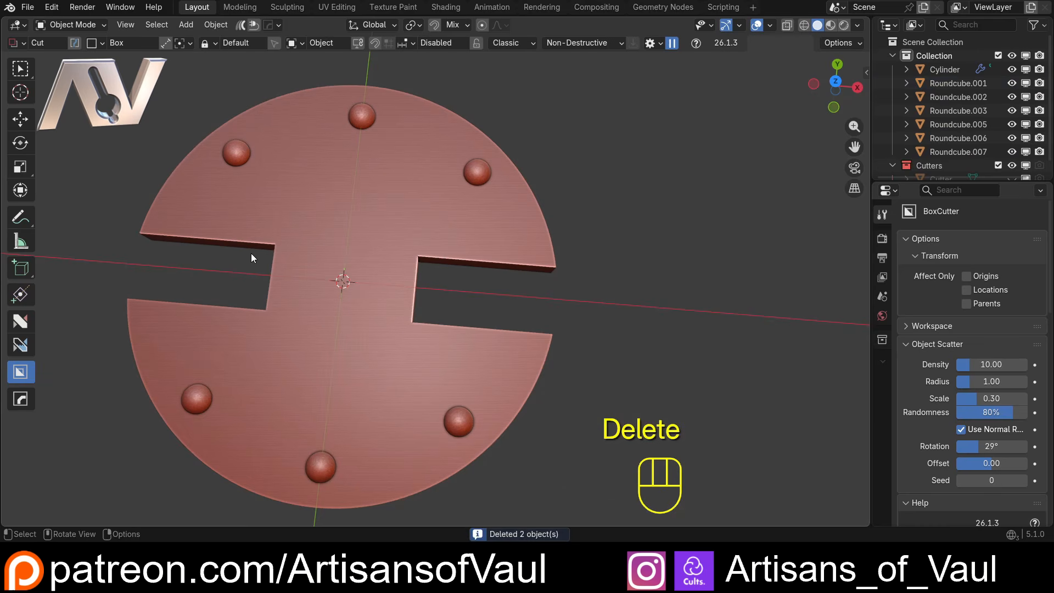
# Select the six remaining spheres and move them off the ring by about 15.74 in X, 7.29 in Y and 1.25 in Z
pyautogui.keyDown('shift'); pyautogui.click(196, 399); pyautogui.keyUp('shift')
pyautogui.keyDown('shift'); pyautogui.click(320, 465); pyautogui.keyUp('shift')
pyautogui.keyDown('shift'); pyautogui.click(459, 422); pyautogui.keyUp('shift')
pyautogui.keyDown('shift'); pyautogui.click(470, 181); pyautogui.keyUp('shift')
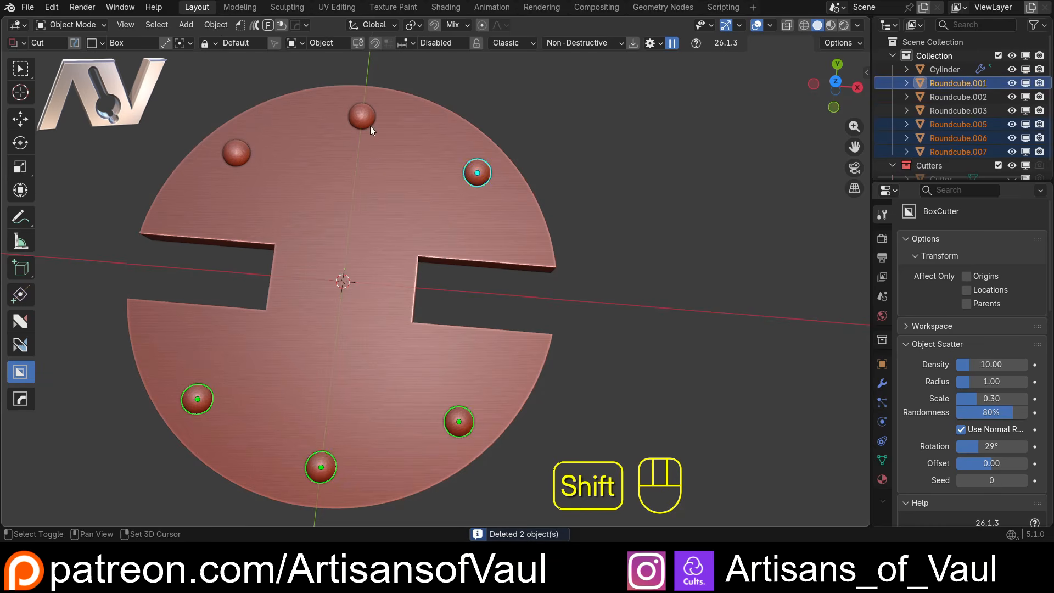
pyautogui.keyDown('shift'); pyautogui.click(363, 118); pyautogui.keyUp('shift')
pyautogui.keyDown('shift'); pyautogui.click(216, 150); pyautogui.keyUp('shift')
pyautogui.hotkey('ctrl', 'z')
pyautogui.keyDown('shift'); pyautogui.click(230, 151); pyautogui.keyUp('shift')
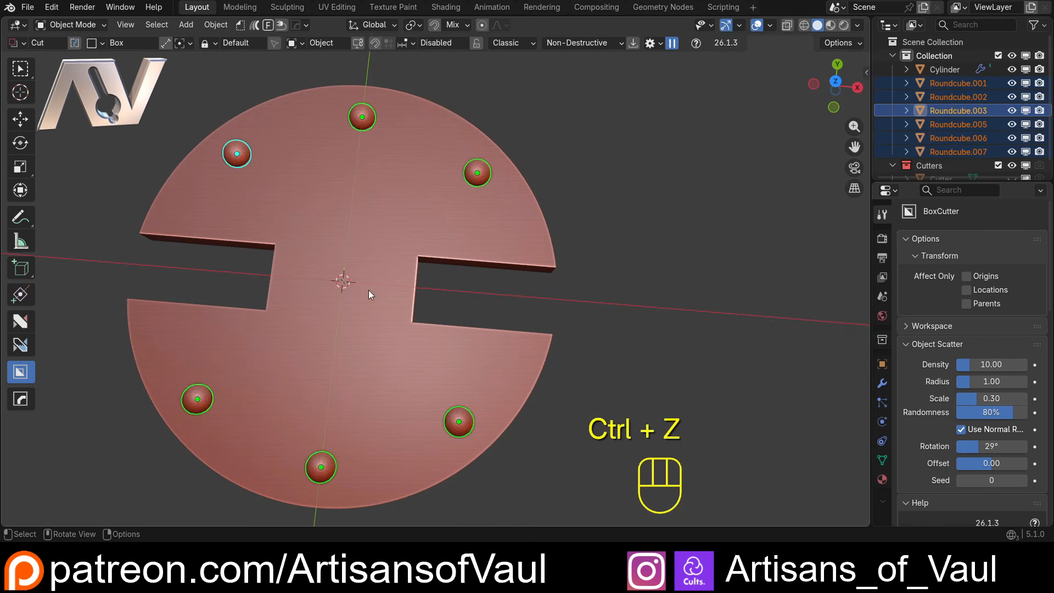
pyautogui.press('g')
pyautogui.click(682, 279)
# Distribute the six selected spheres in a circular stack around the disc's center
pyautogui.scroll(-3, 392, 280)
pyautogui.moveTo(391, 280); pyautogui.dragTo(367, 297, button='middle')
pyautogui.scroll(2, 366, 297)
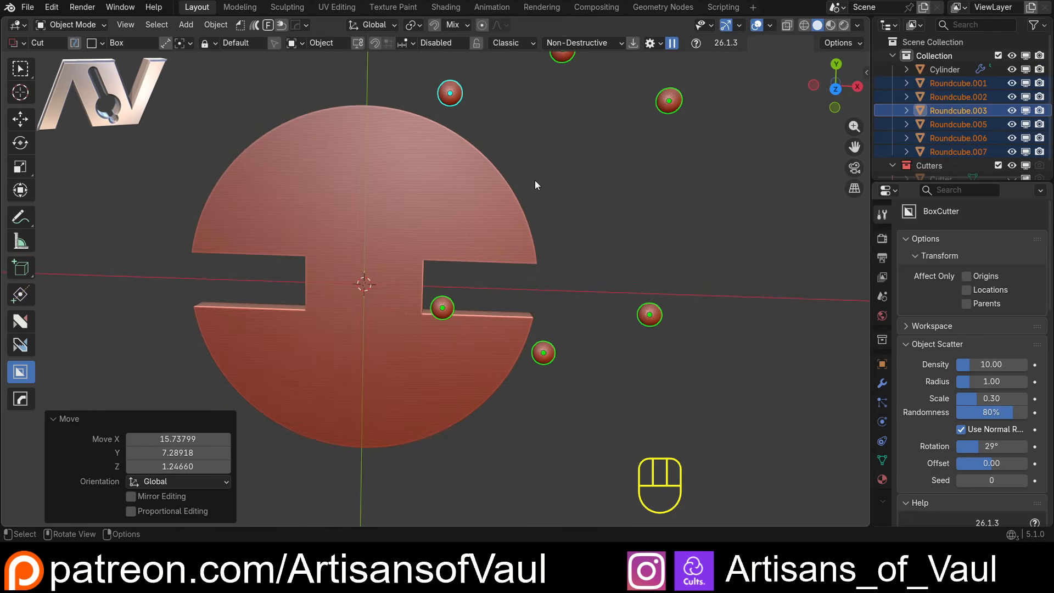
pyautogui.moveTo(535, 180); pyautogui.dragTo(527, 172, button='middle')
pyautogui.press('w')
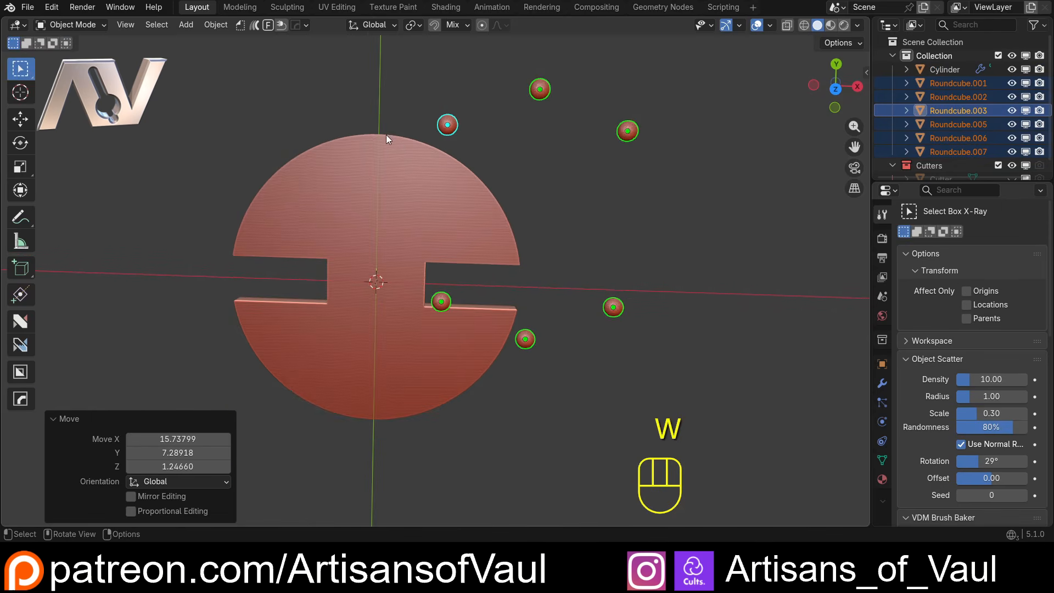
pyautogui.click(219, 25)
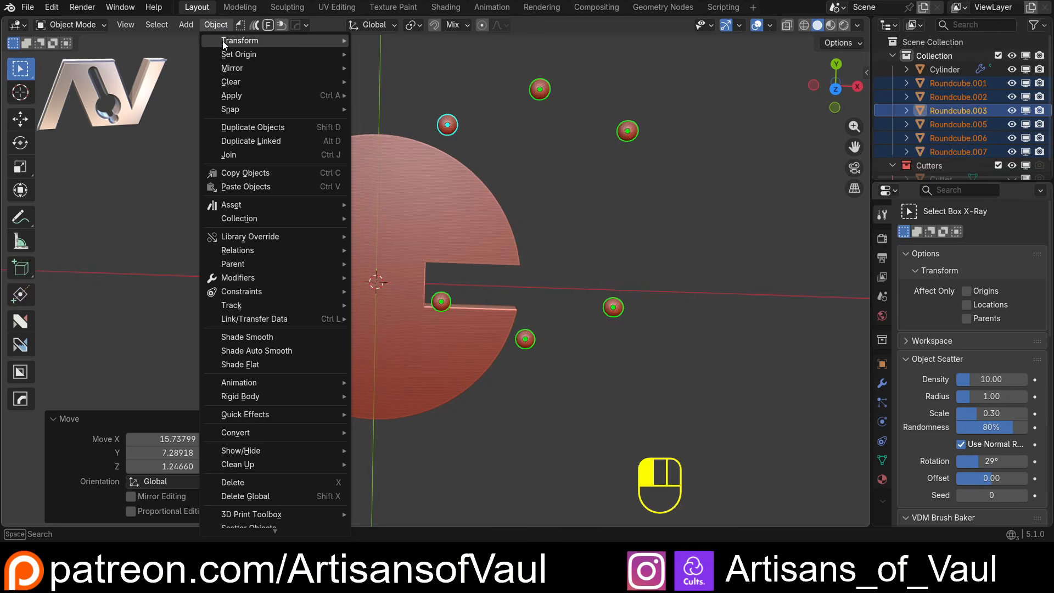
pyautogui.moveTo(225, 49)
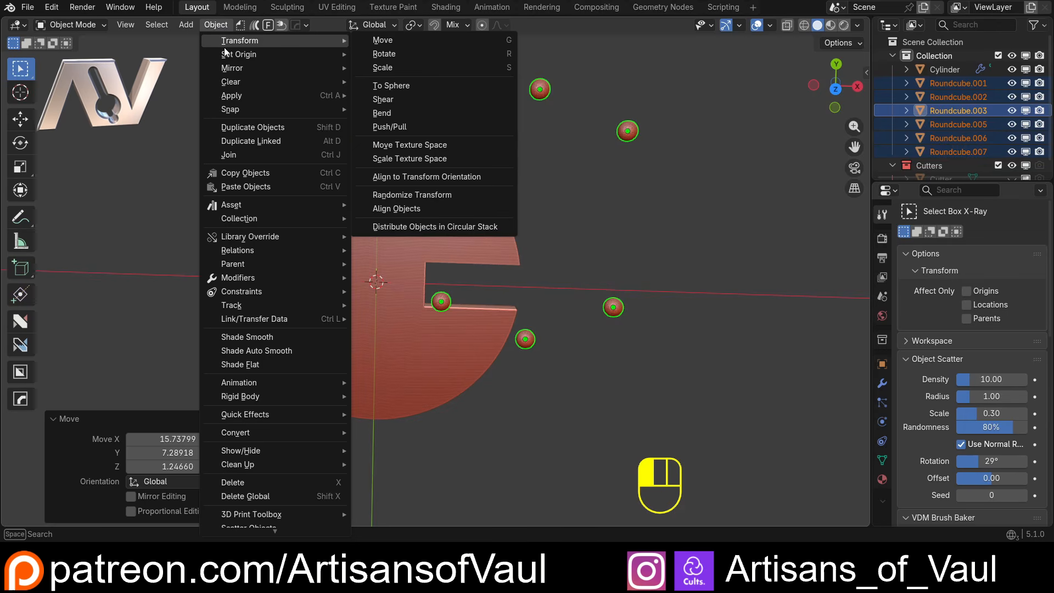
pyautogui.click(405, 225)
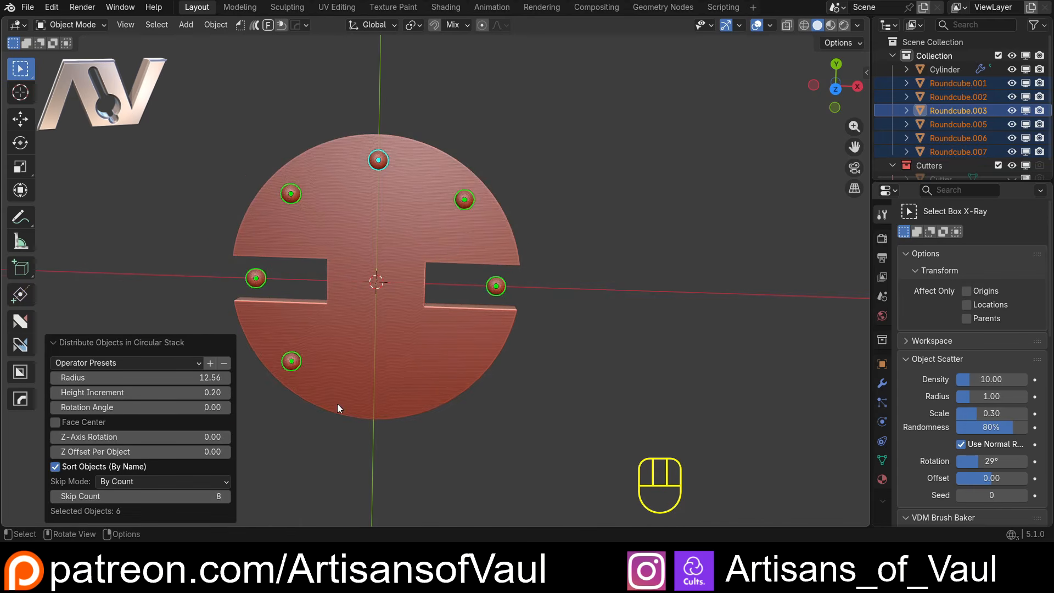
# Check the ring from the top view and switch the stack's skip mode to Use Skip pattern List
pyautogui.scroll(2, 338, 402)
pyautogui.keyDown('shift'); pyautogui.moveTo(338, 402); pyautogui.dragTo(449, 294, button='middle'); pyautogui.keyUp('shift')
pyautogui.moveTo(449, 294); pyautogui.dragTo(409, 258, button='middle')
pyautogui.keyDown('shift'); pyautogui.moveTo(409, 258); pyautogui.dragTo(408, 332, button='middle'); pyautogui.keyUp('shift')
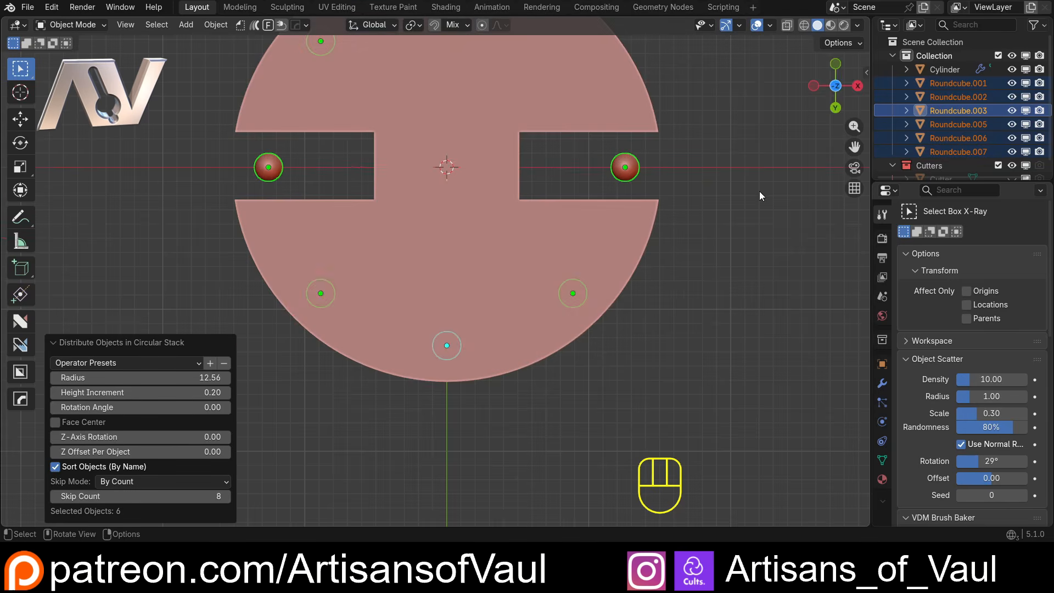
pyautogui.click(835, 88)
pyautogui.click(834, 87)
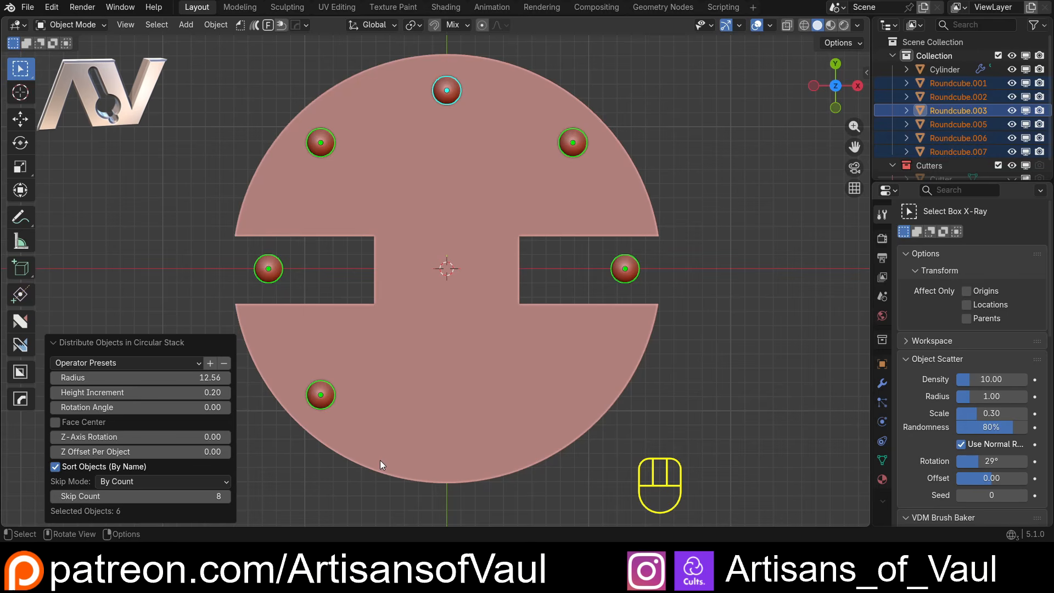
pyautogui.click(137, 481)
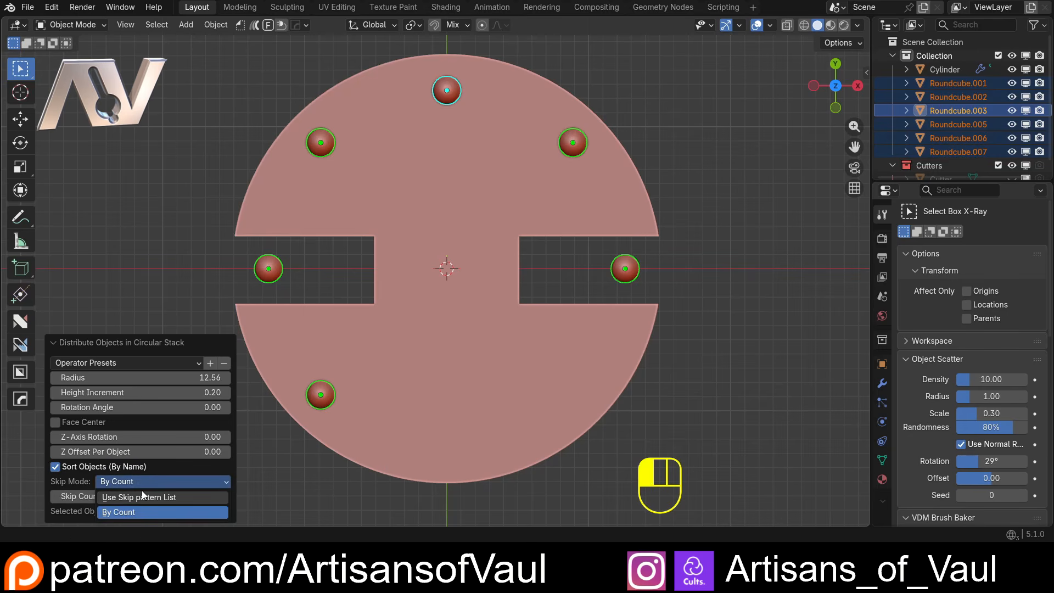
pyautogui.click(143, 497)
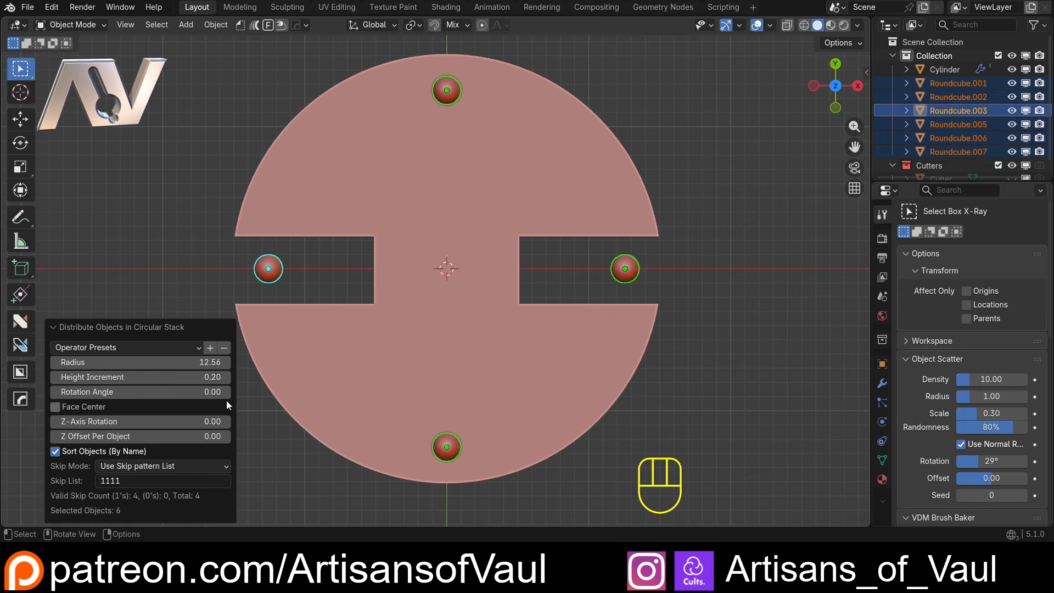
pyautogui.click(142, 482)
pyautogui.click(132, 482)
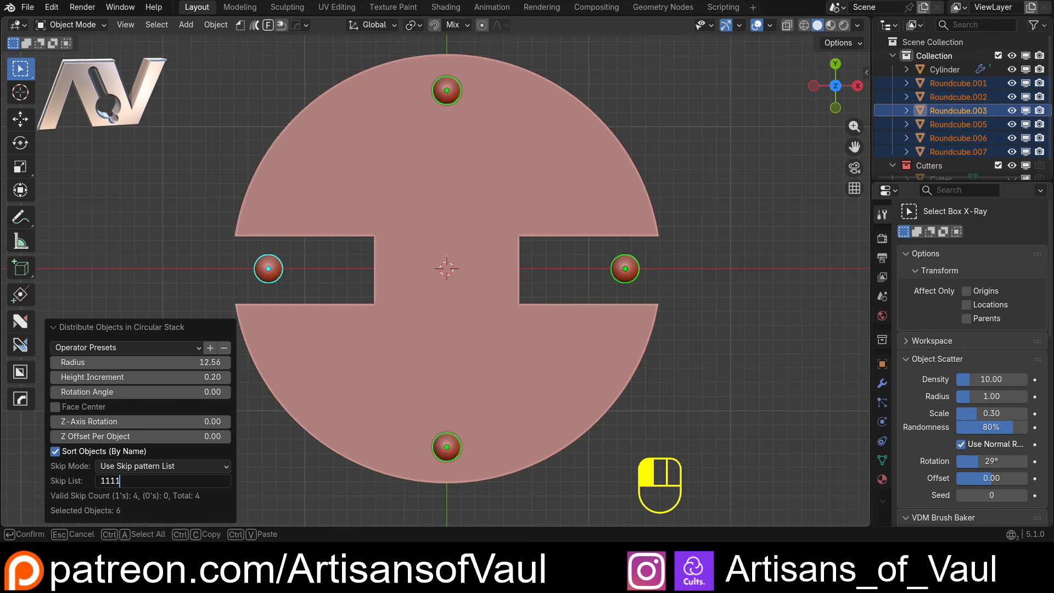
pyautogui.click(475, 276)
# Raise the stack's height increment to 3.23 so the overlapping spheres separate vertically
pyautogui.moveTo(475, 276); pyautogui.dragTo(480, 172, button='middle')
pyautogui.scroll(5, 718, 232)
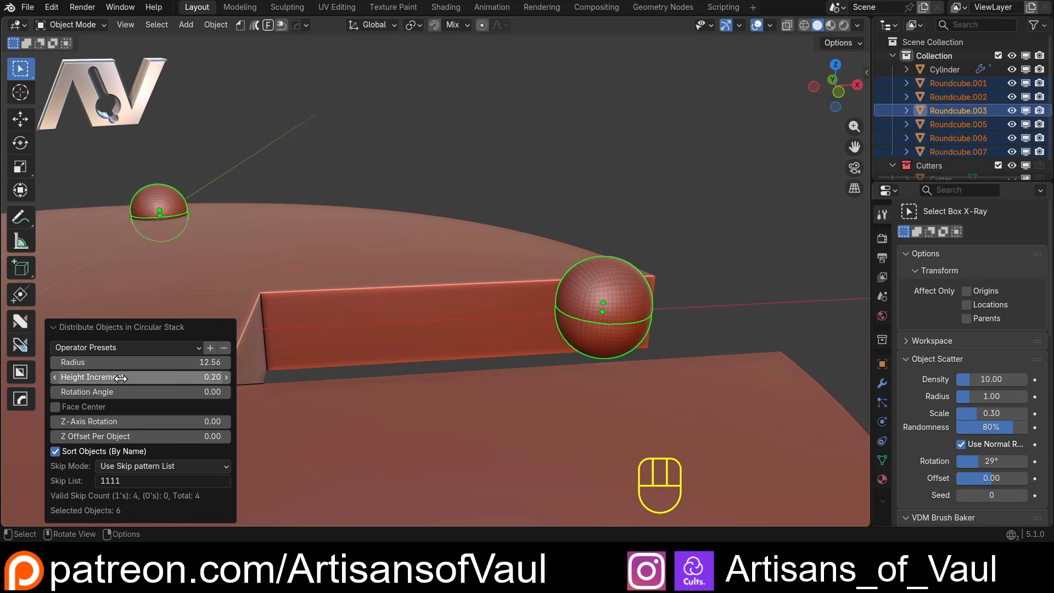
pyautogui.moveTo(121, 377); pyautogui.dragTo(240, 377)
pyautogui.scroll(-9, 360, 219)
pyautogui.moveTo(340, 245); pyautogui.dragTo(335, 264, button='middle')
pyautogui.moveTo(327, 344); pyautogui.dragTo(368, 295, button='middle')
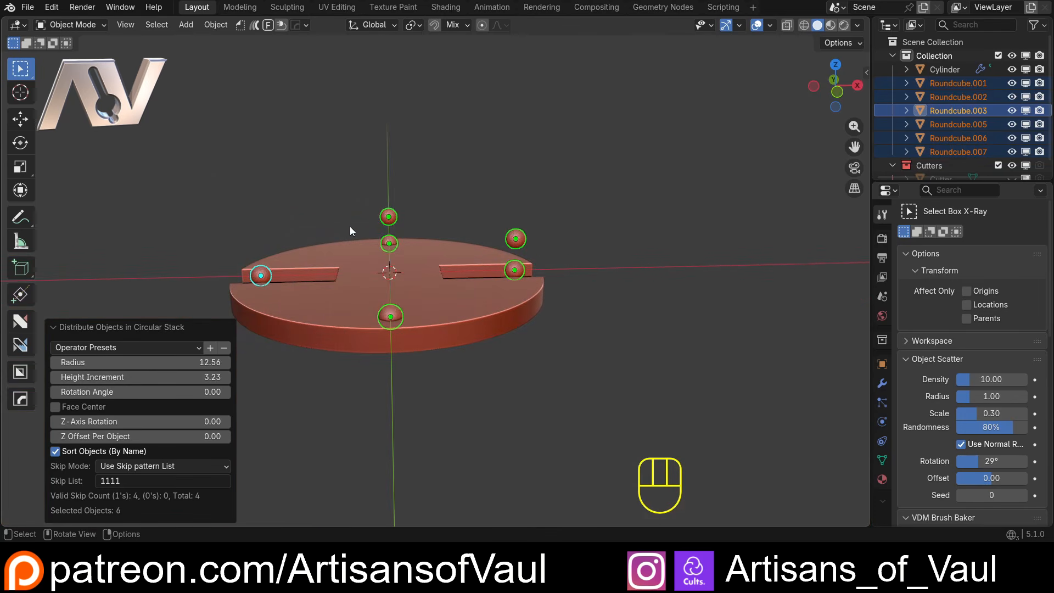
pyautogui.scroll(2, 321, 283)
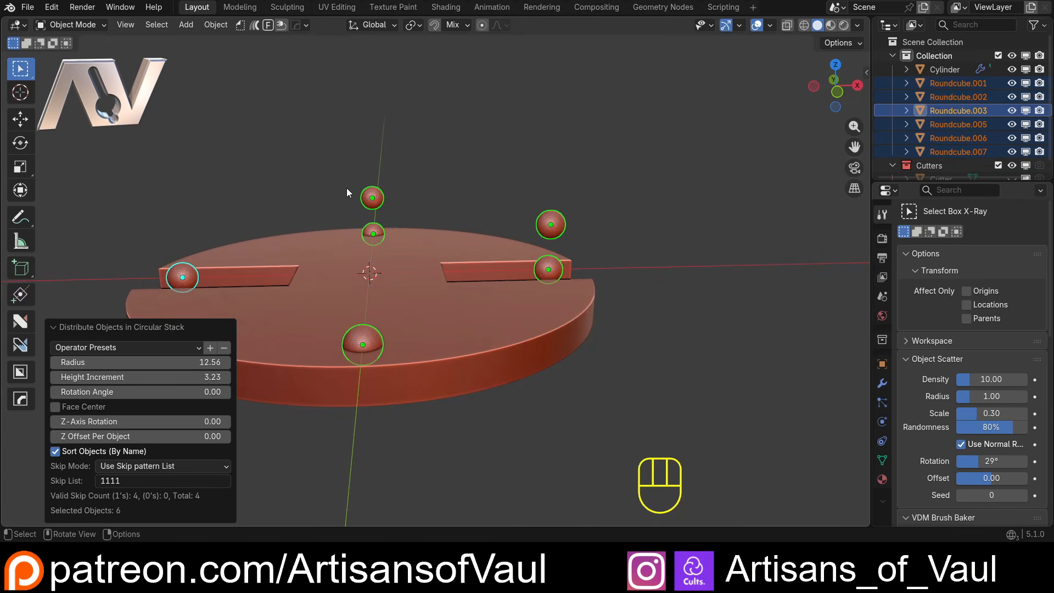
# Extend the stack's skip list to 11111111, giving the ring eight positions
pyautogui.moveTo(364, 173); pyautogui.dragTo(399, 243, button='middle')
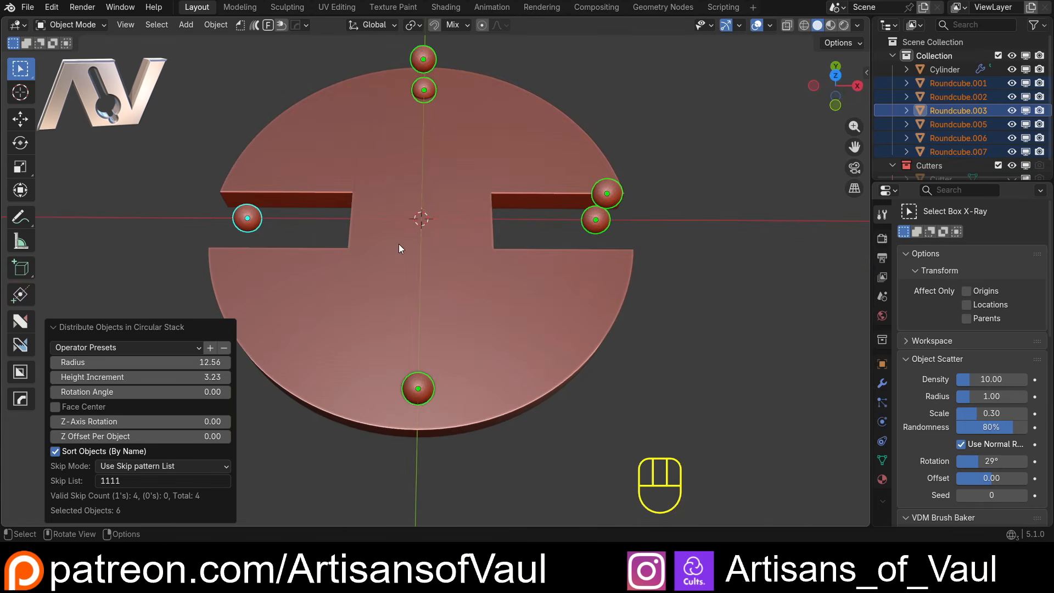
pyautogui.click(146, 481)
pyautogui.click(152, 479)
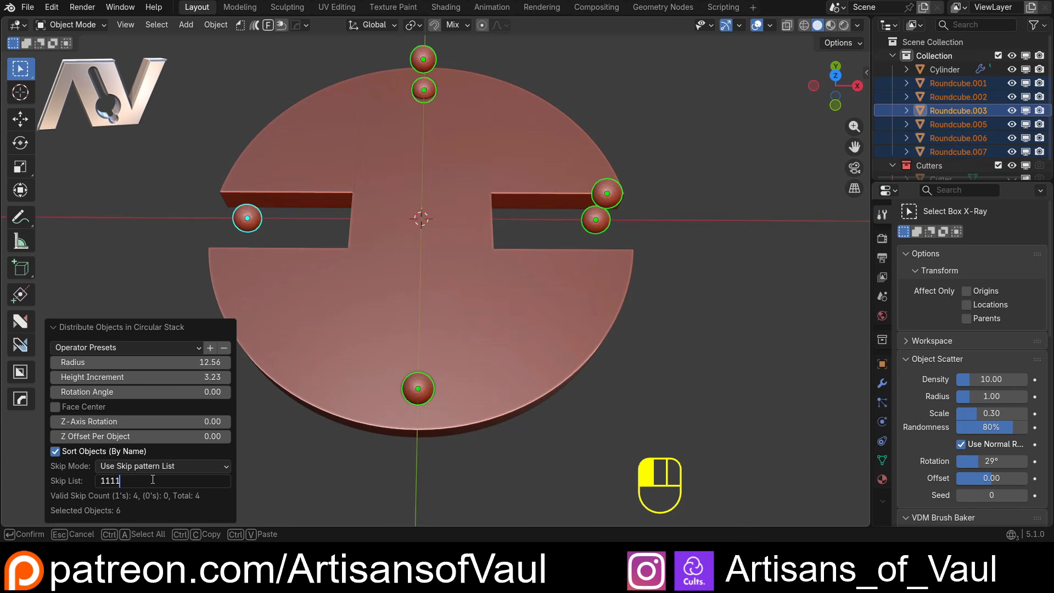
pyautogui.write('111111')
pyautogui.press('Return')
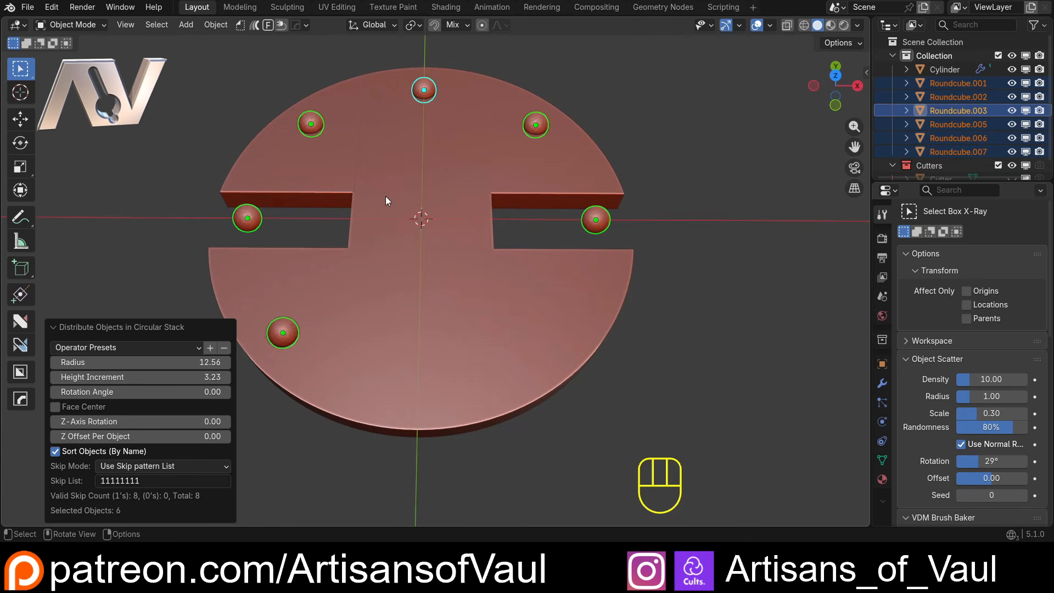
# Change the skip list to 01111111 so the first position, in the +X slot, stays empty
pyautogui.moveTo(373, 202); pyautogui.dragTo(365, 255, button='middle')
pyautogui.keyDown('shift'); pyautogui.moveTo(323, 332); pyautogui.dragTo(341, 353, button='middle'); pyautogui.keyUp('shift')
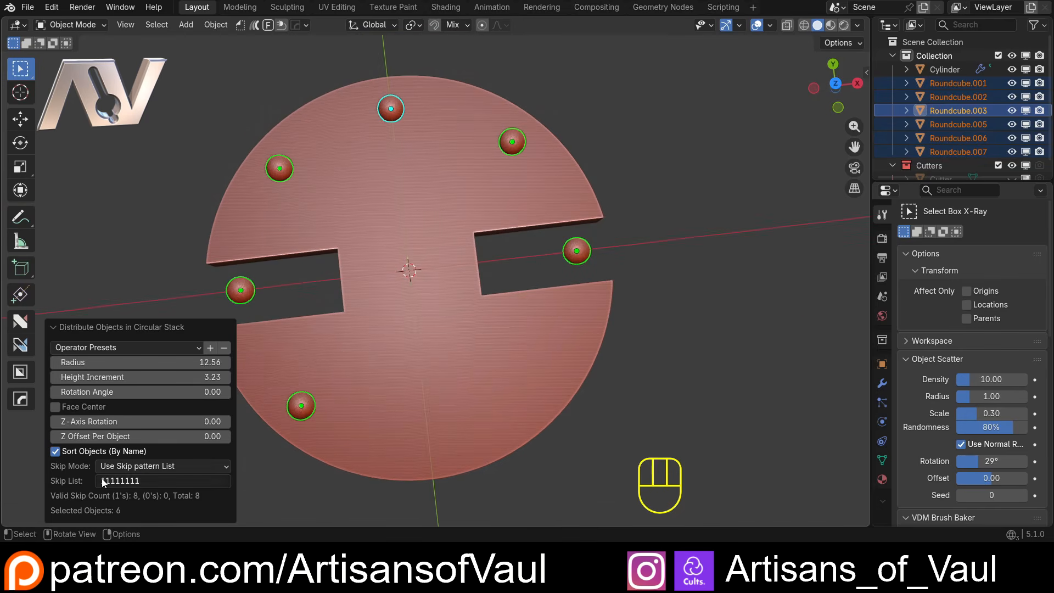
pyautogui.click(102, 482)
pyautogui.click(103, 481)
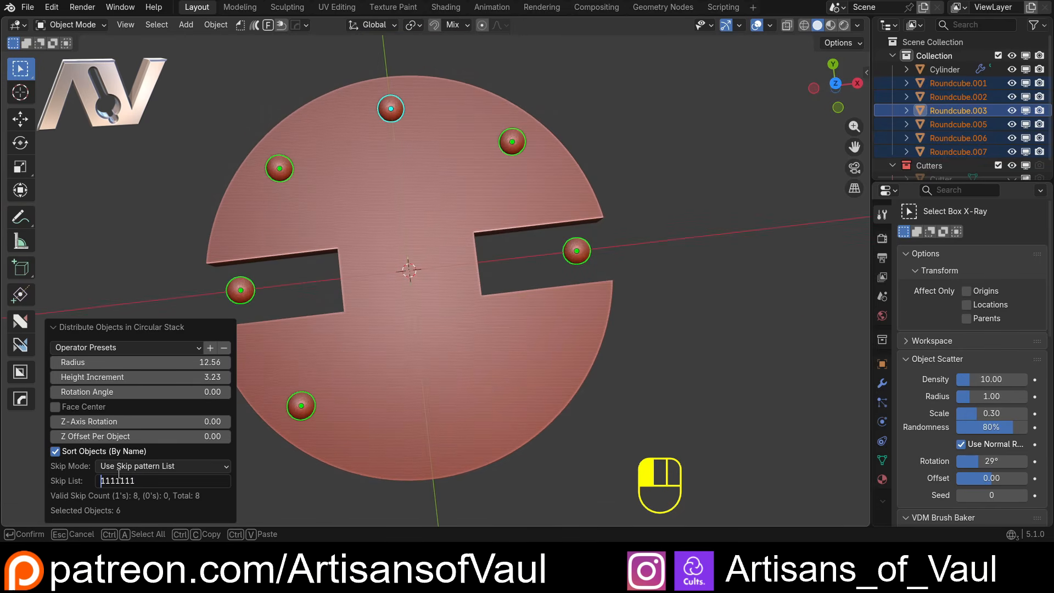
pyautogui.write('0')
pyautogui.click(195, 514)
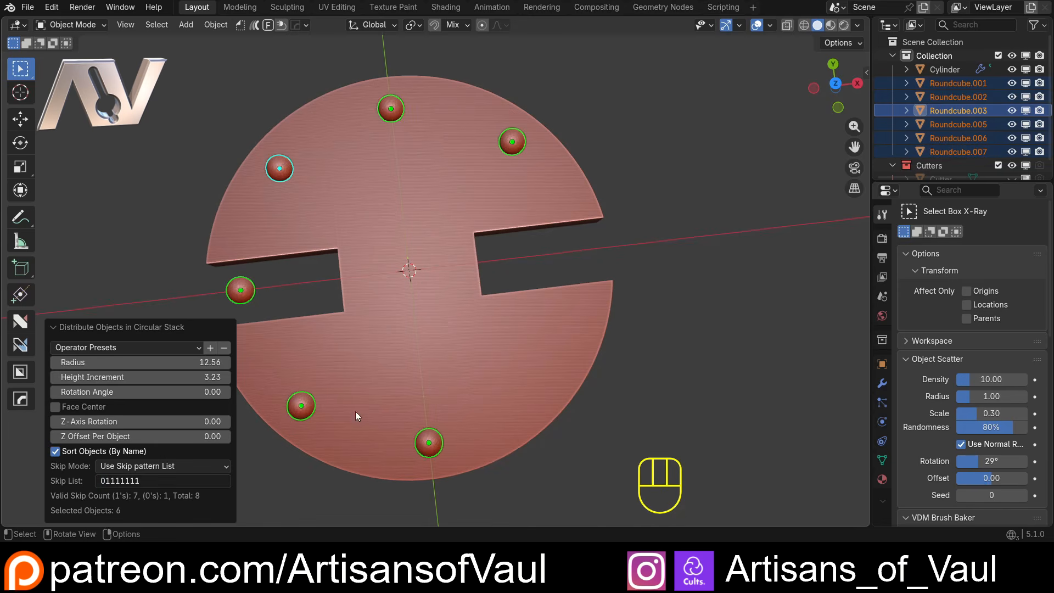
# Change the skip list to 01110111 so the position in the opposite slot is skipped too
pyautogui.press('KP_7')
pyautogui.keyDown('shift'); pyautogui.moveTo(543, 289); pyautogui.dragTo(561, 286, button='middle'); pyautogui.keyUp('shift')
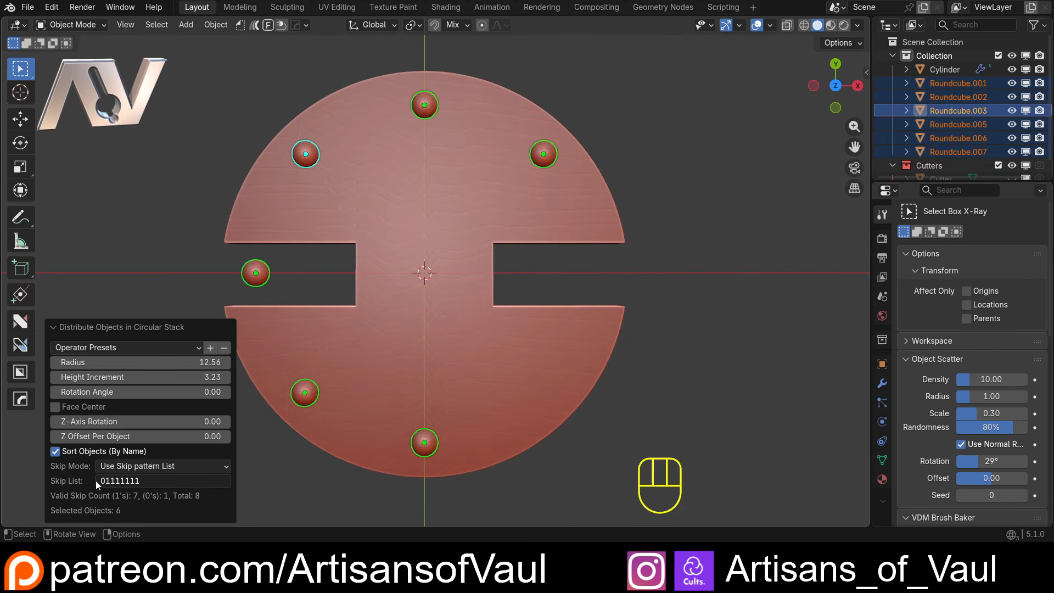
pyautogui.click(126, 481)
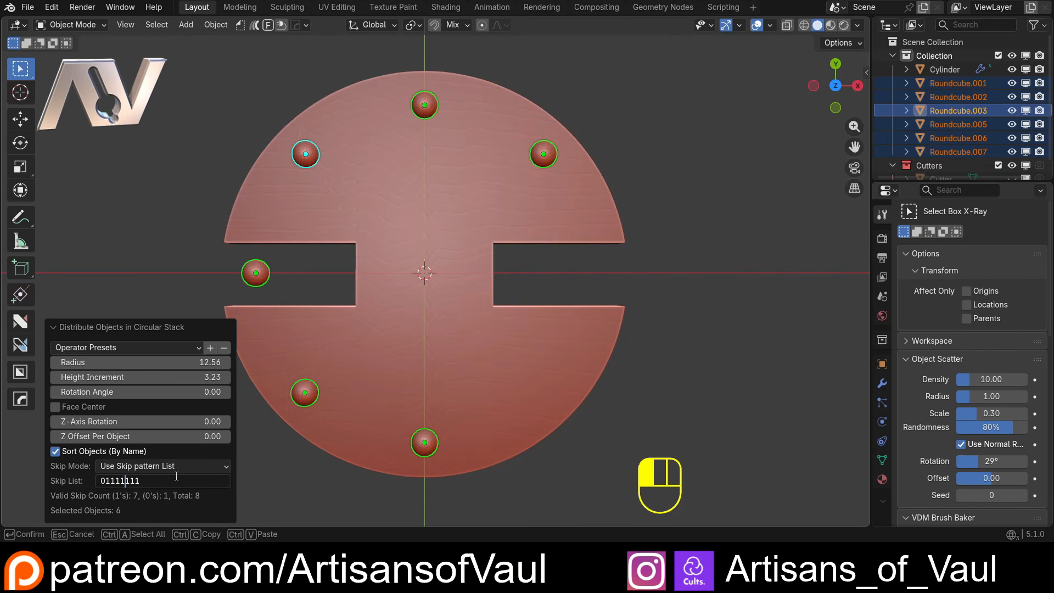
pyautogui.write('0')
pyautogui.press('Return')
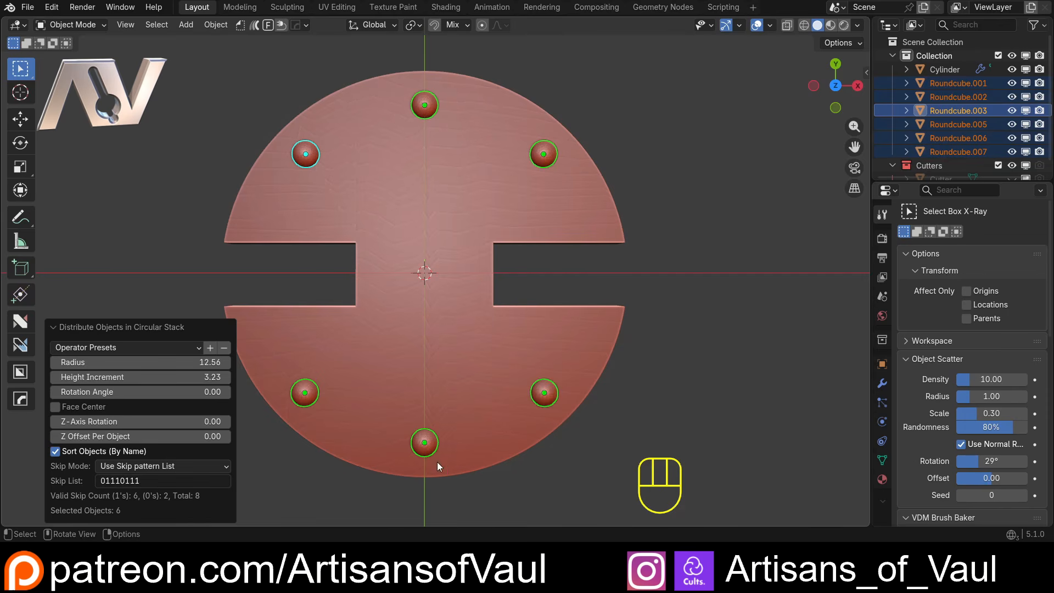
pyautogui.moveTo(438, 463); pyautogui.dragTo(386, 367, button='middle')
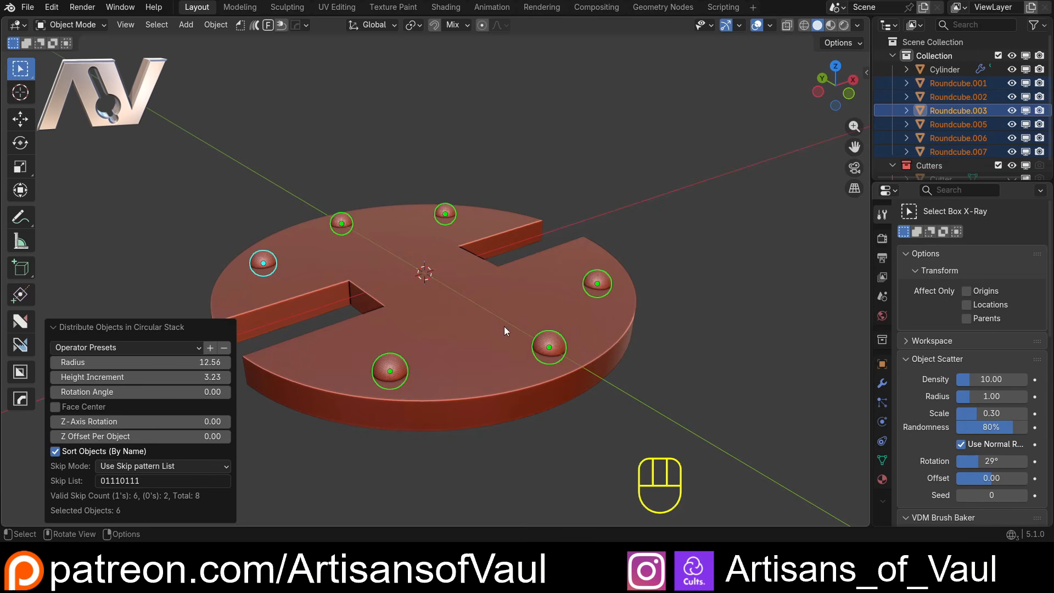
# Delete the six spheres arranged on the disc and add a cube mesh at the disc's centre
pyautogui.scroll(1, 486, 273)
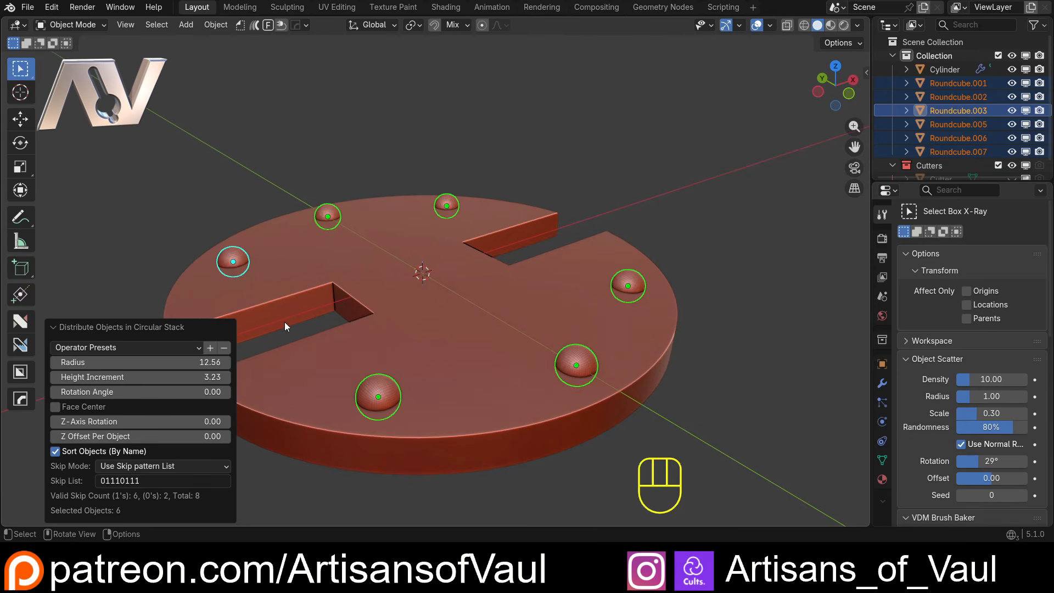
pyautogui.press('Delete')
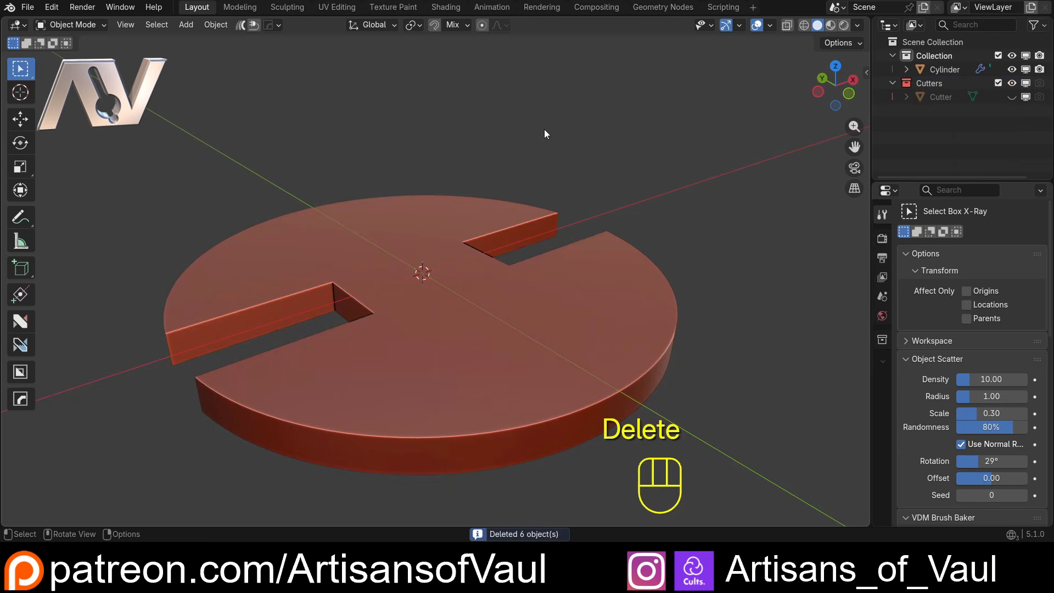
pyautogui.moveTo(545, 129); pyautogui.dragTo(495, 212, button='middle')
pyautogui.hotkey('shift', 'a')
pyautogui.moveTo(507, 172)
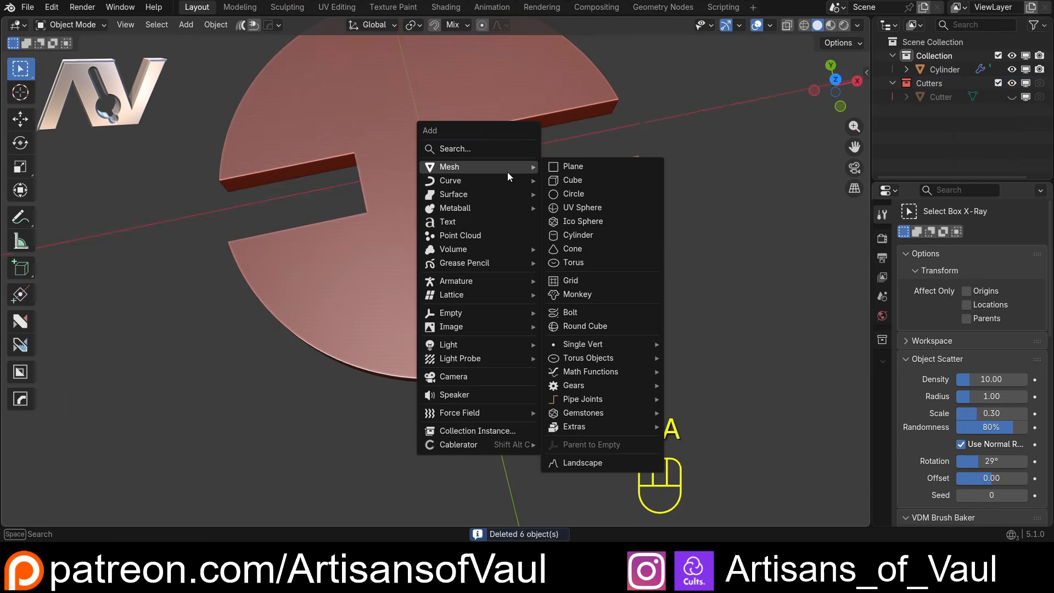
pyautogui.click(577, 175)
# Merge the four vertices on the cube's +Y side into a single point, turning the cube into a pyramid
pyautogui.scroll(4, 451, 203)
pyautogui.moveTo(367, 194)
pyautogui.mouseDown(button='middle')
pyautogui.moveTo(492, 145)
pyautogui.moveTo(499, 132)
pyautogui.mouseUp(button='middle')
pyautogui.press('Tab')
pyautogui.hotkey('shift', 'z')
pyautogui.click(407, 130)
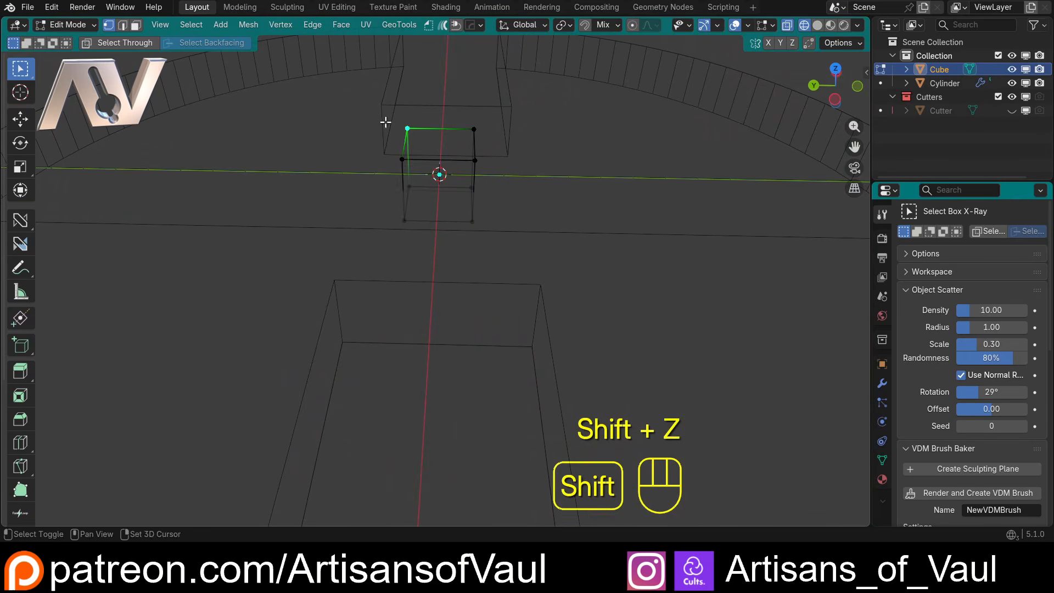
pyautogui.keyDown('shift'); pyautogui.moveTo(384, 123); pyautogui.dragTo(428, 259); pyautogui.keyUp('shift')
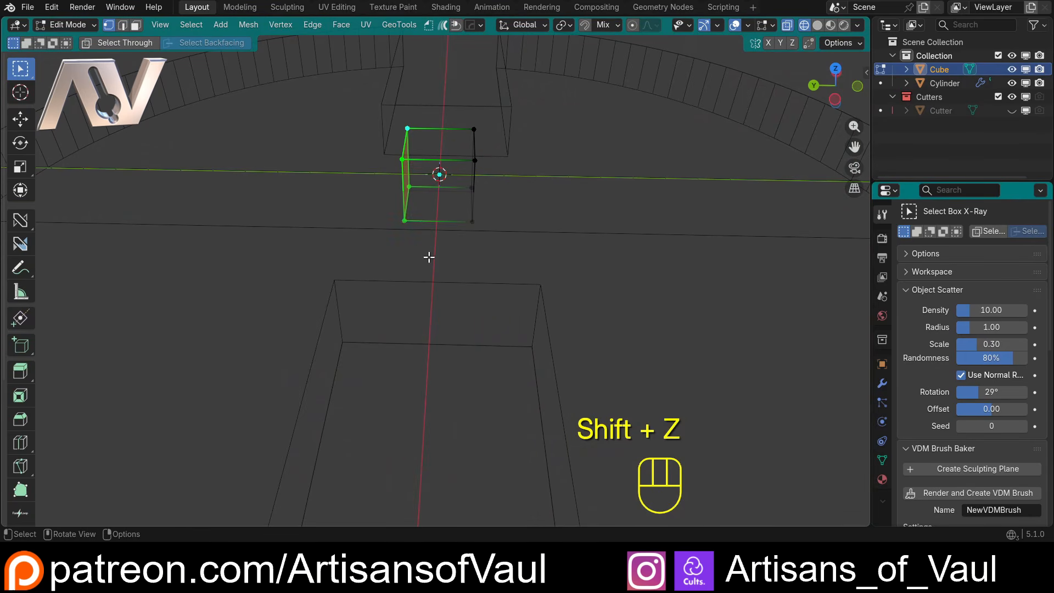
pyautogui.press('m')
pyautogui.click(475, 258)
pyautogui.press('Tab')
pyautogui.hotkey('shift', 'z')
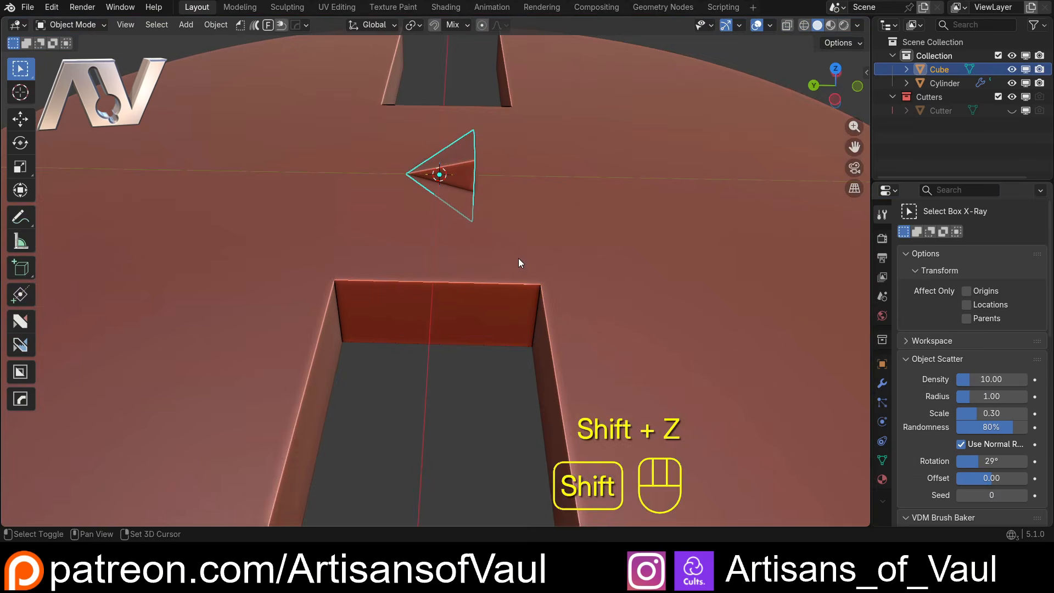
# Duplicate the pyramid about 1.41 in X and 1.05 in Y, and repeat the duplication to make a diagonal row with 13 copies
pyautogui.scroll(-5, 518, 258)
pyautogui.moveTo(518, 258); pyautogui.dragTo(389, 300, button='middle')
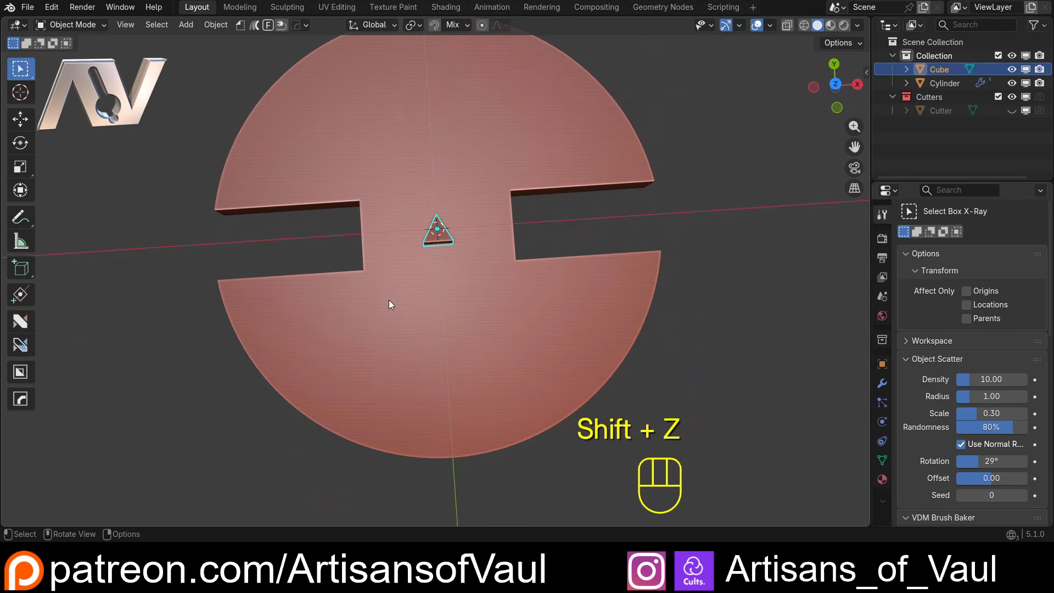
pyautogui.hotkey('shift', 'd')
pyautogui.click(464, 258)
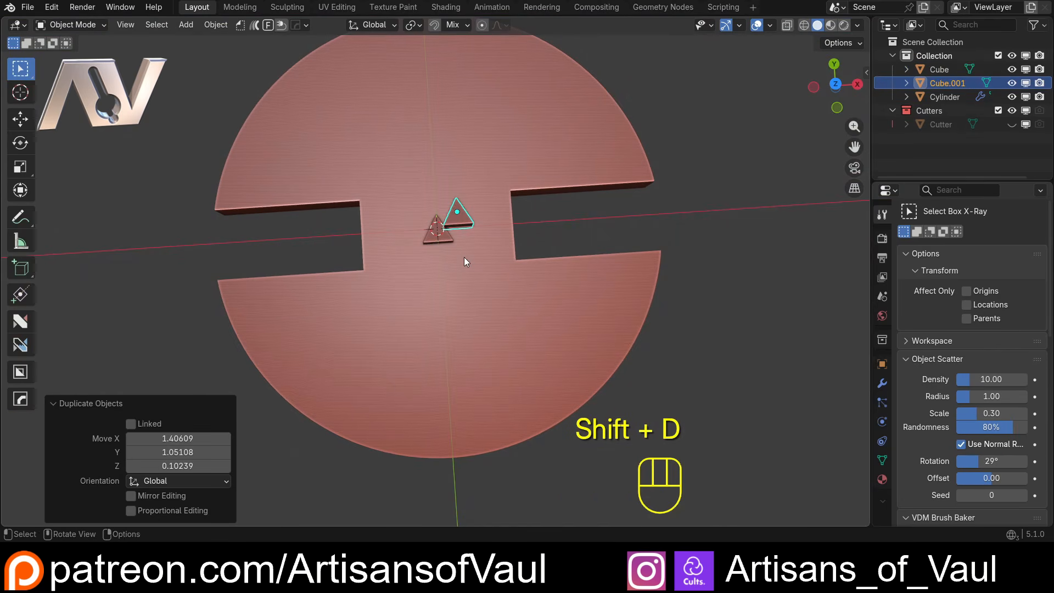
pyautogui.hotkey('shift', 'r')
pyautogui.hotkey('shift', 'r')
pyautogui.hotkey('shift', 'r')
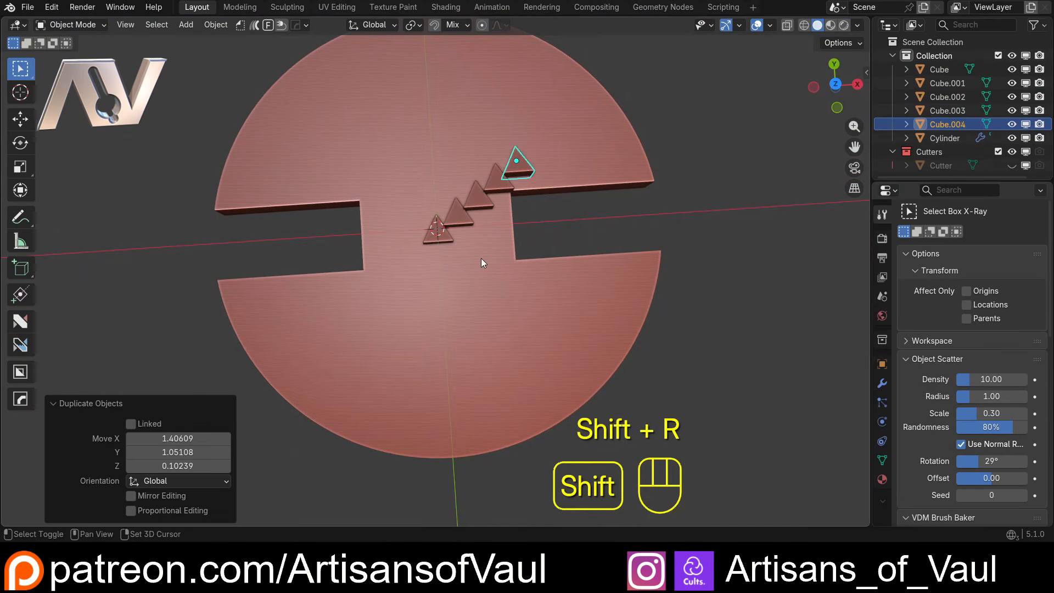
pyautogui.hotkey('shift', 'r')
pyautogui.hotkey('shift', 'r')
pyautogui.hotkey('shift', 'r')
pyautogui.hotkey('shift', 'r')
pyautogui.hotkey('shift', 'r')
pyautogui.hotkey('shift', 'r')
pyautogui.hotkey('shift', 'r')
pyautogui.hotkey('shift', 'r')
pyautogui.scroll(-3, 506, 219)
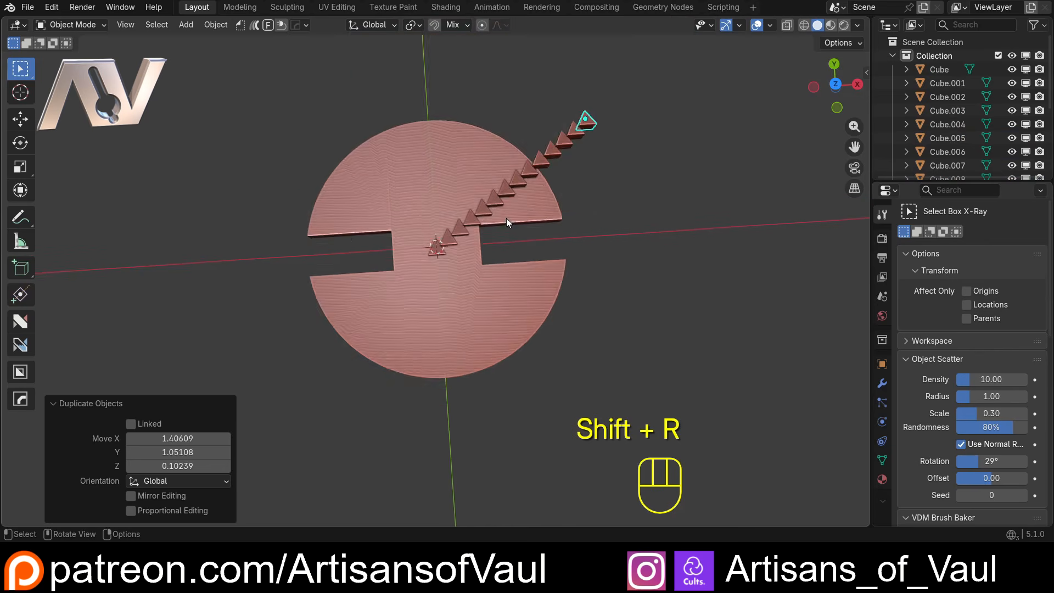
# Select the original pyramid with all its copies and apply Distribute Objects in Circular Stack to them
pyautogui.scroll(3, 415, 278)
pyautogui.click(334, 315)
pyautogui.scroll(-3, 944, 88)
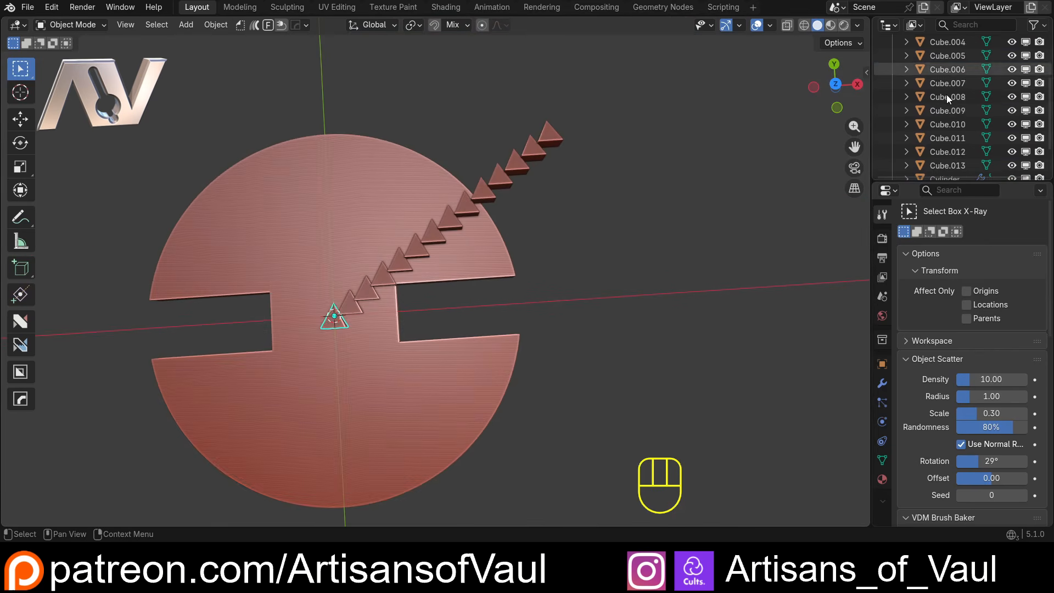
pyautogui.scroll(-2, 945, 112)
pyautogui.keyDown('shift'); pyautogui.click(948, 135); pyautogui.keyUp('shift')
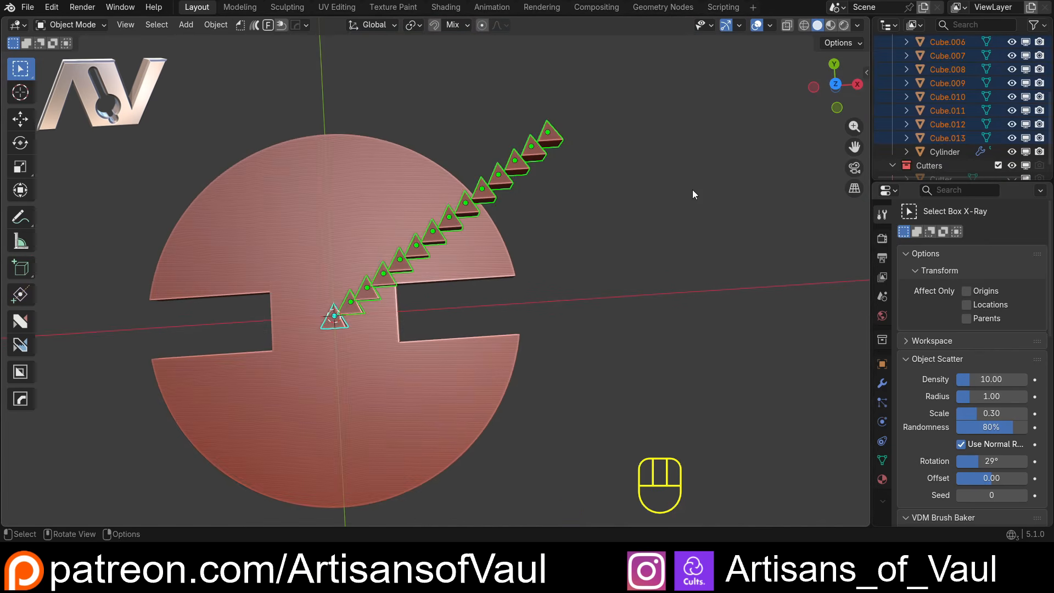
pyautogui.keyDown('shift'); pyautogui.moveTo(459, 243); pyautogui.dragTo(542, 238, button='middle'); pyautogui.keyUp('shift')
pyautogui.click(217, 24)
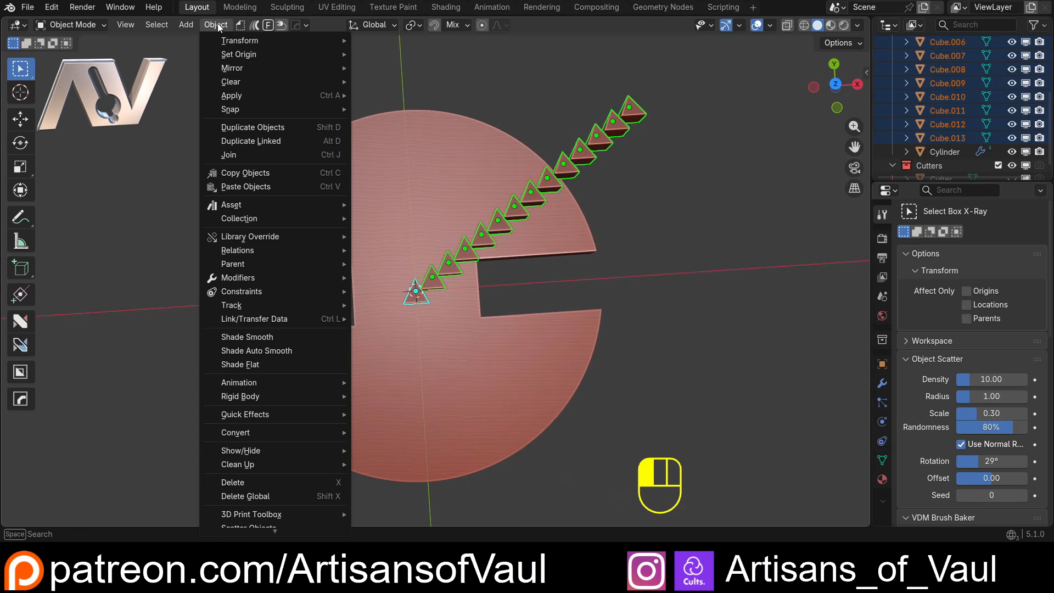
pyautogui.moveTo(243, 39)
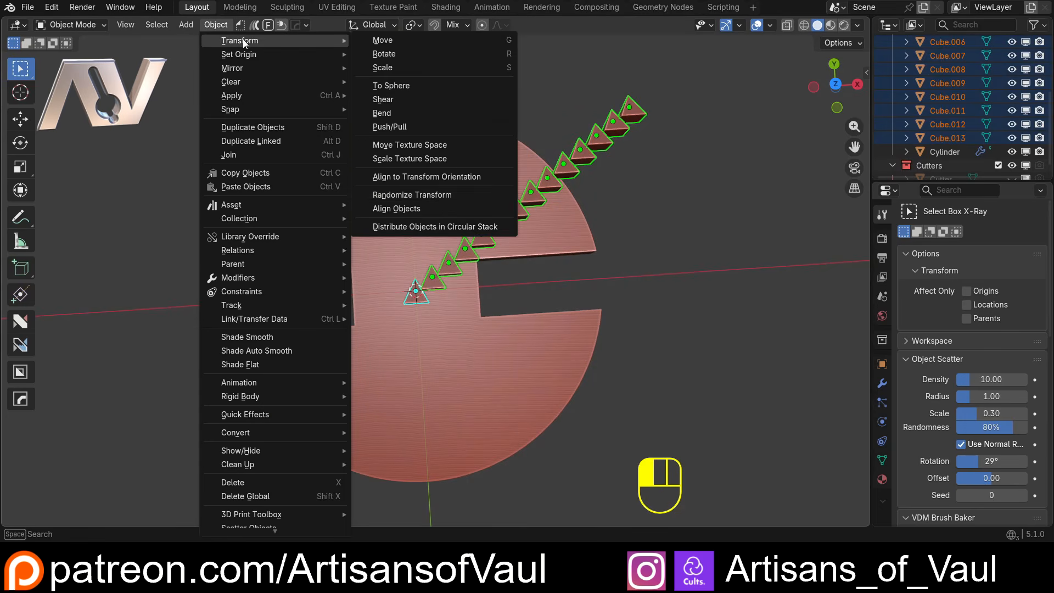
pyautogui.click(426, 228)
pyautogui.moveTo(413, 352); pyautogui.dragTo(444, 291, button='middle')
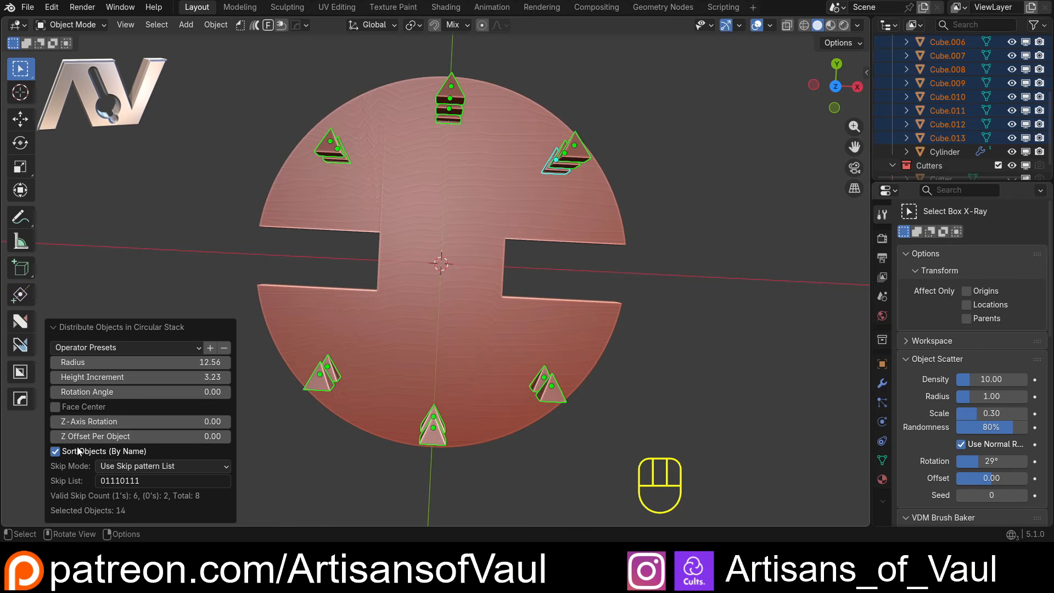
# Try a Z-Axis Rotation of 162.54 and a different Rotation Angle on the pyramid stack, resetting each to 0
pyautogui.moveTo(310, 392); pyautogui.dragTo(251, 361, button='middle')
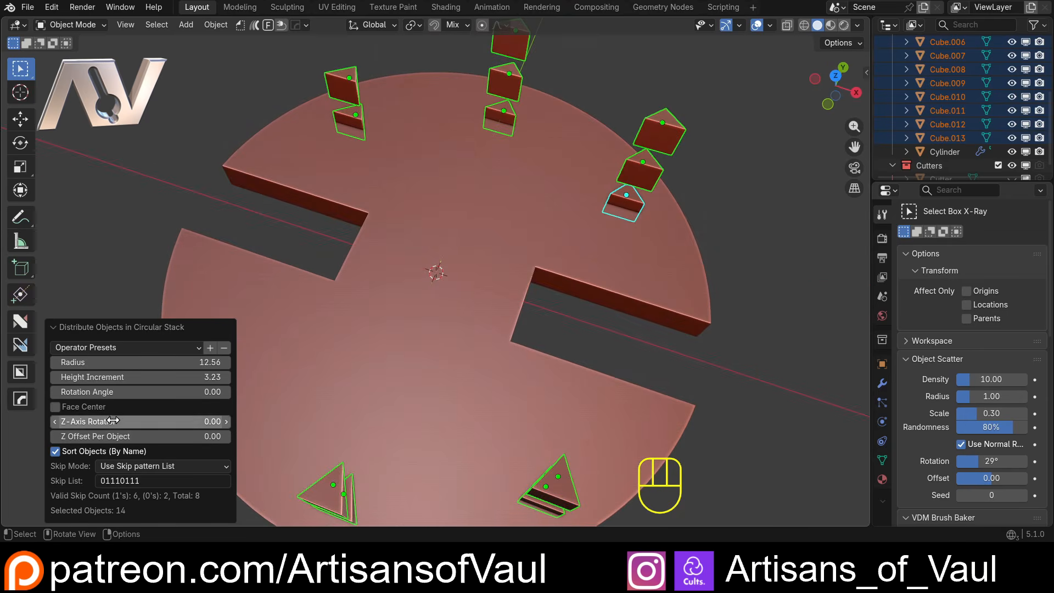
pyautogui.moveTo(140, 421); pyautogui.dragTo(240, 421)
pyautogui.click(186, 422)
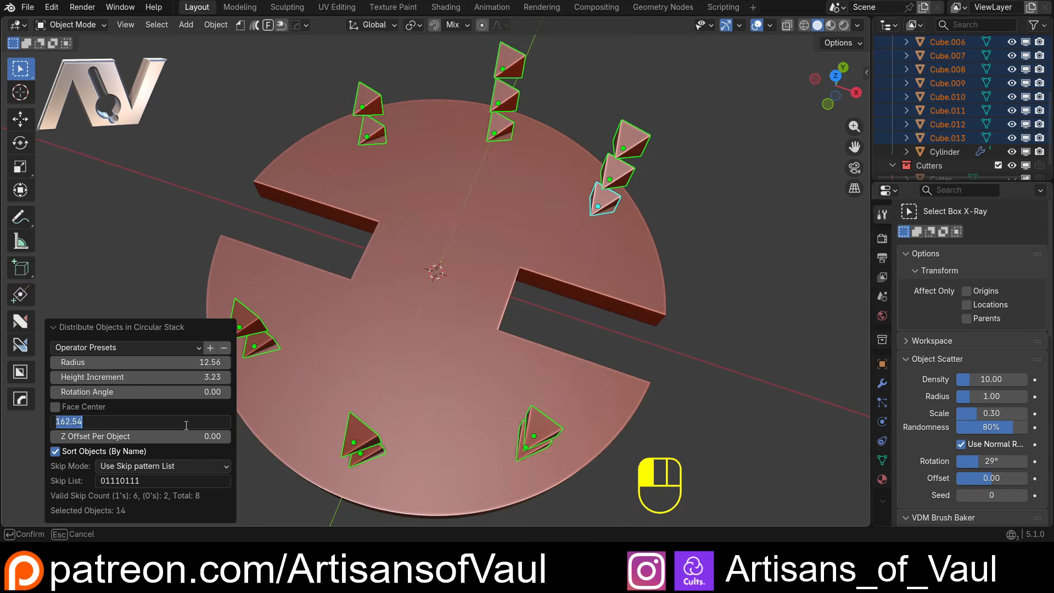
pyautogui.write('0')
pyautogui.press('Return')
pyautogui.moveTo(186, 392); pyautogui.dragTo(130, 392)
pyautogui.click(129, 392)
pyautogui.write('00')
pyautogui.press('Return')
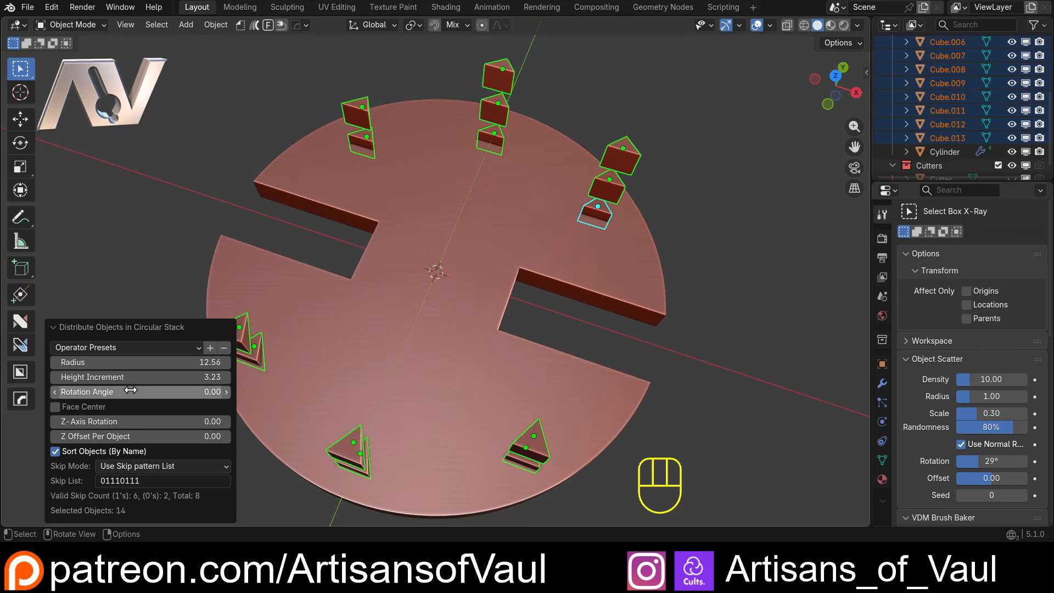
# Enable Face Center for the pyramid stack and check how the pyramids are oriented around the disc
pyautogui.click(55, 407)
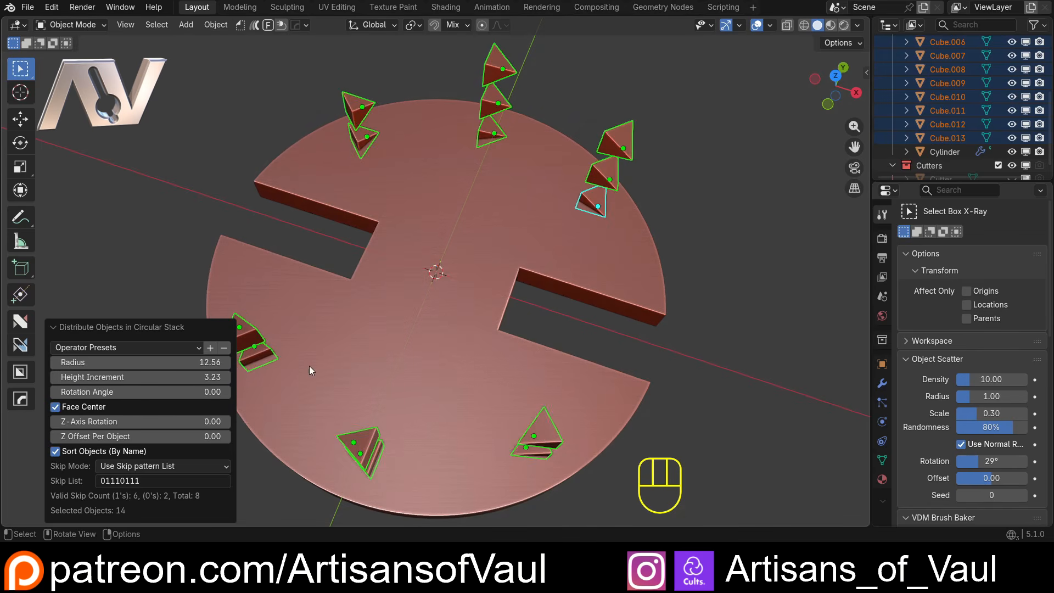
pyautogui.scroll(-3, 357, 358)
pyautogui.moveTo(398, 289); pyautogui.dragTo(423, 317, button='middle')
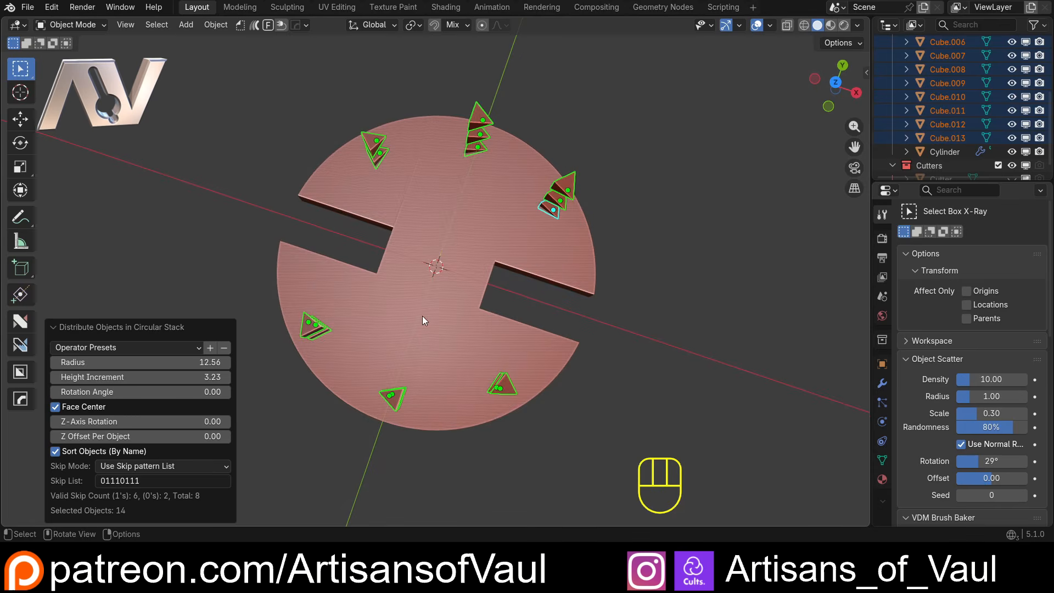
# Look at the disc straight from above and undo the circular distribution of the pyramids
pyautogui.click(836, 82)
pyautogui.hotkey('ctrl', 'z')
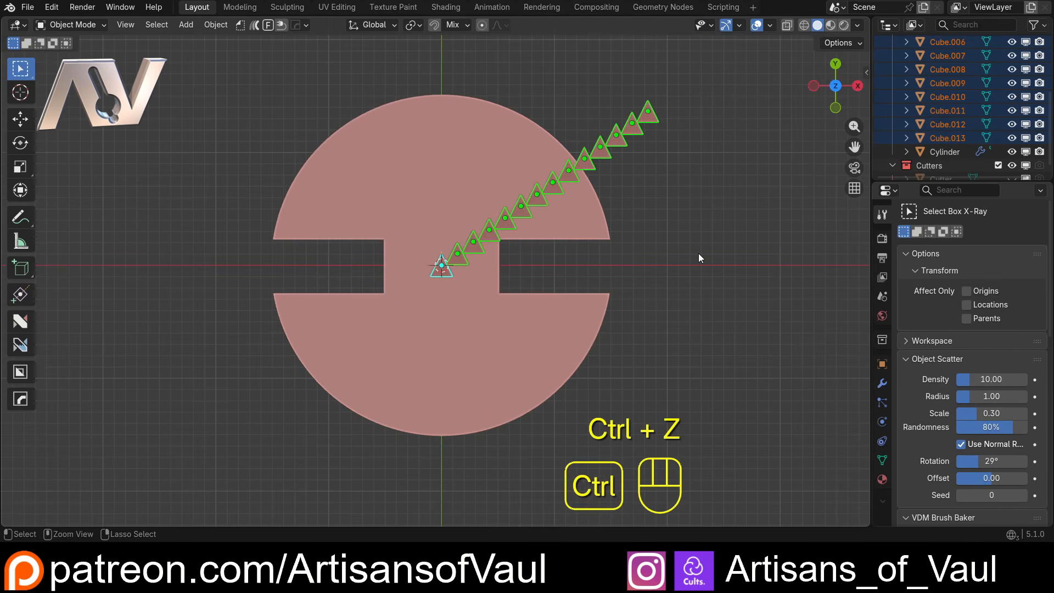
pyautogui.scroll(2, 439, 269)
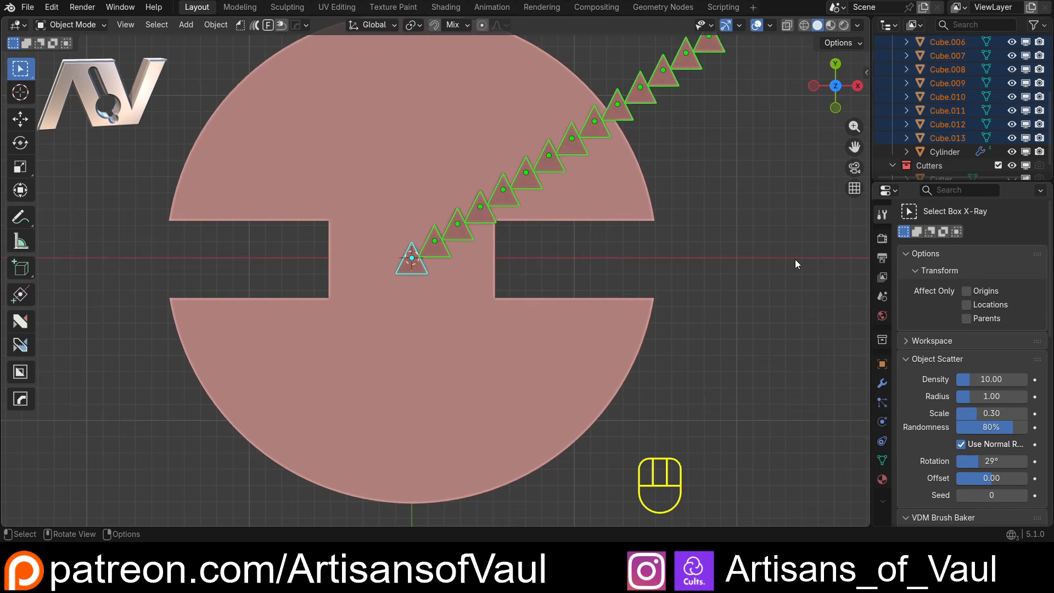
pyautogui.scroll(-3, 769, 252)
pyautogui.scroll(1, 719, 257)
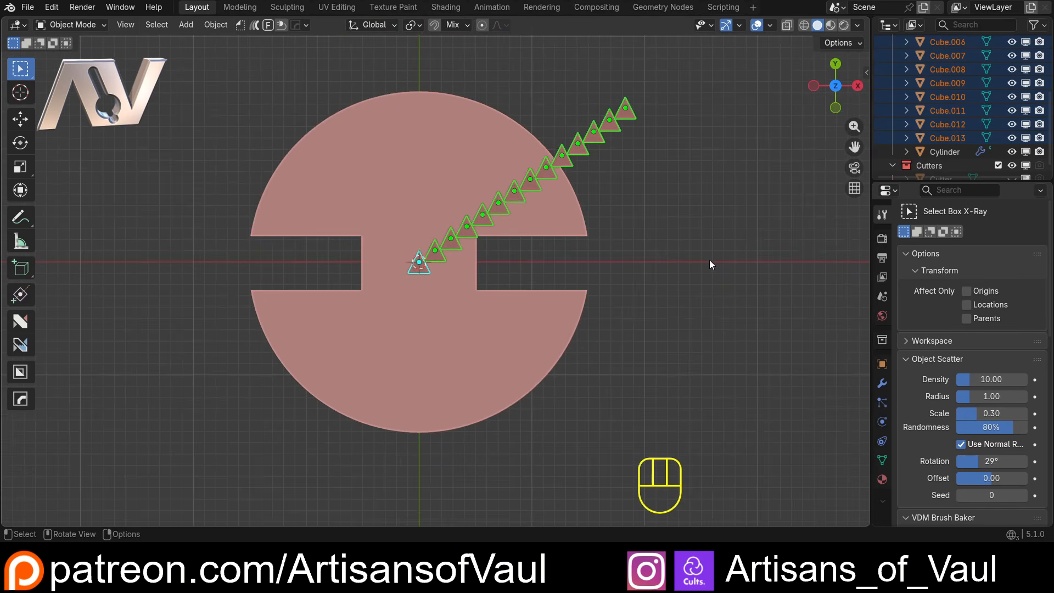
# Rotate each pyramid 90° about its own origin using the Individual Origins pivot, and apply the rotation
pyautogui.click(413, 25)
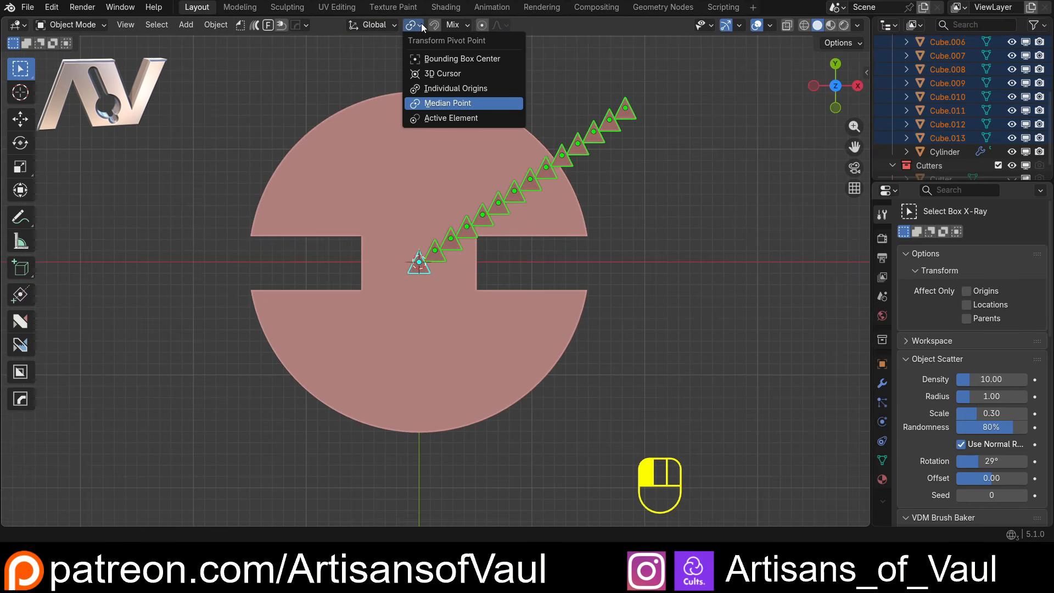
pyautogui.click(430, 88)
pyautogui.press('r')
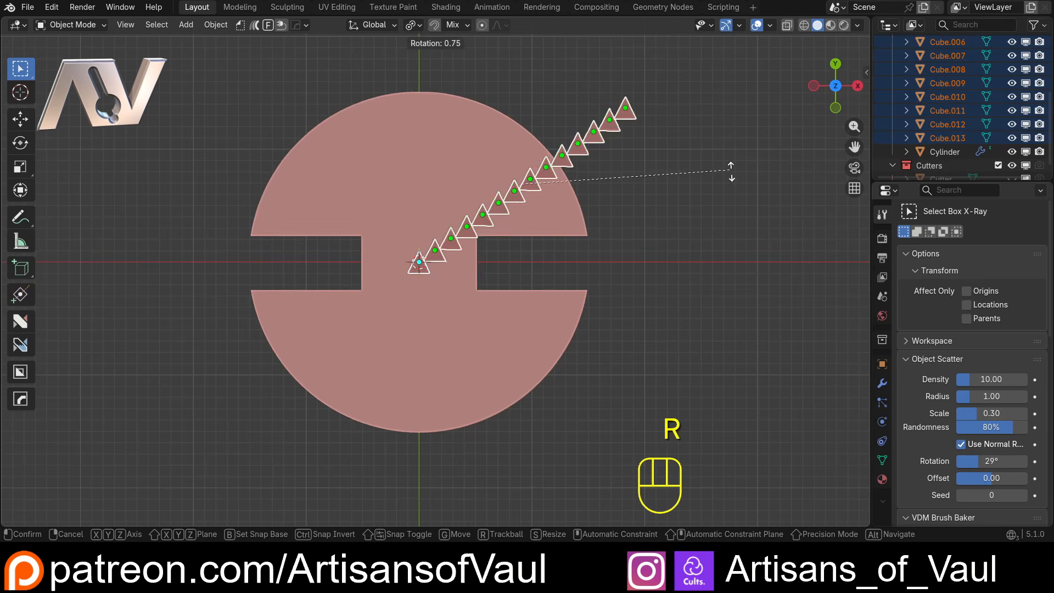
pyautogui.press('KP_9')
pyautogui.press('KP_0')
pyautogui.press('KP_Enter')
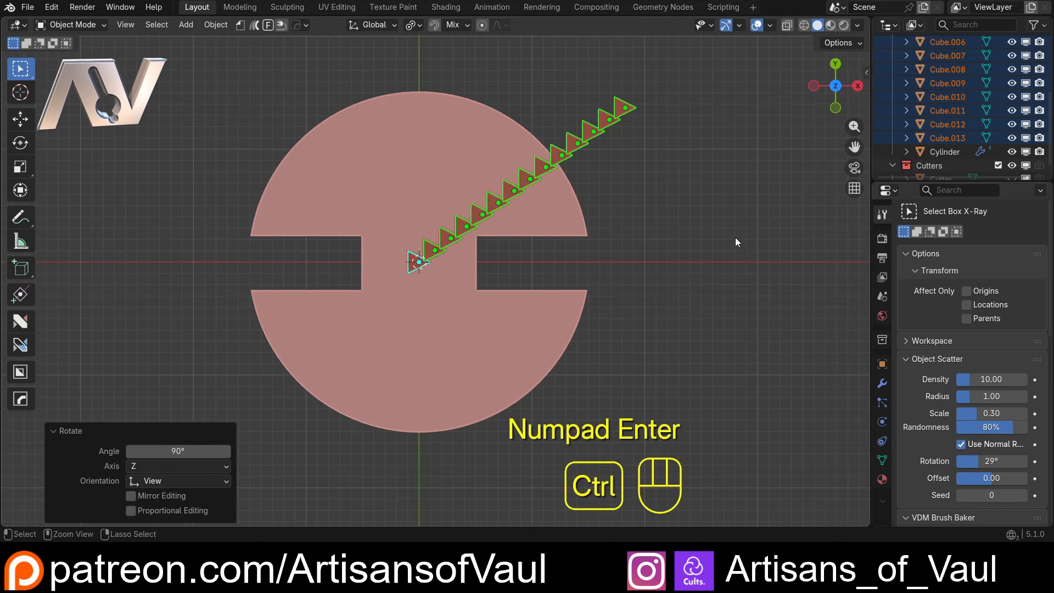
pyautogui.hotkey('ctrl', 'a')
pyautogui.click(687, 251)
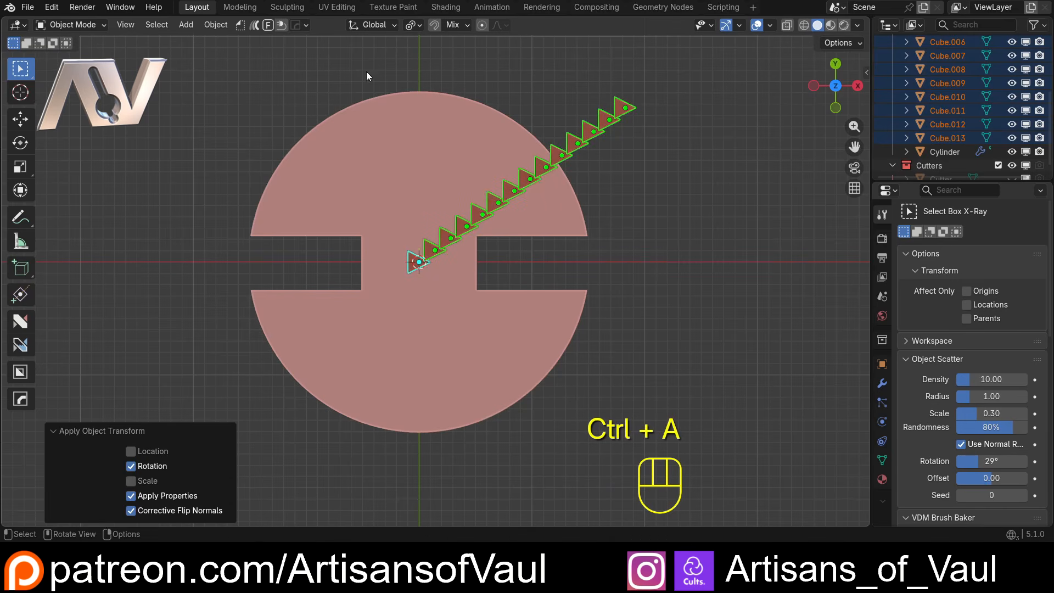
# Distribute the rotated pyramids in a circular stack with Face Center on, and inspect their orientation from several angles
pyautogui.click(217, 25)
pyautogui.moveTo(267, 46)
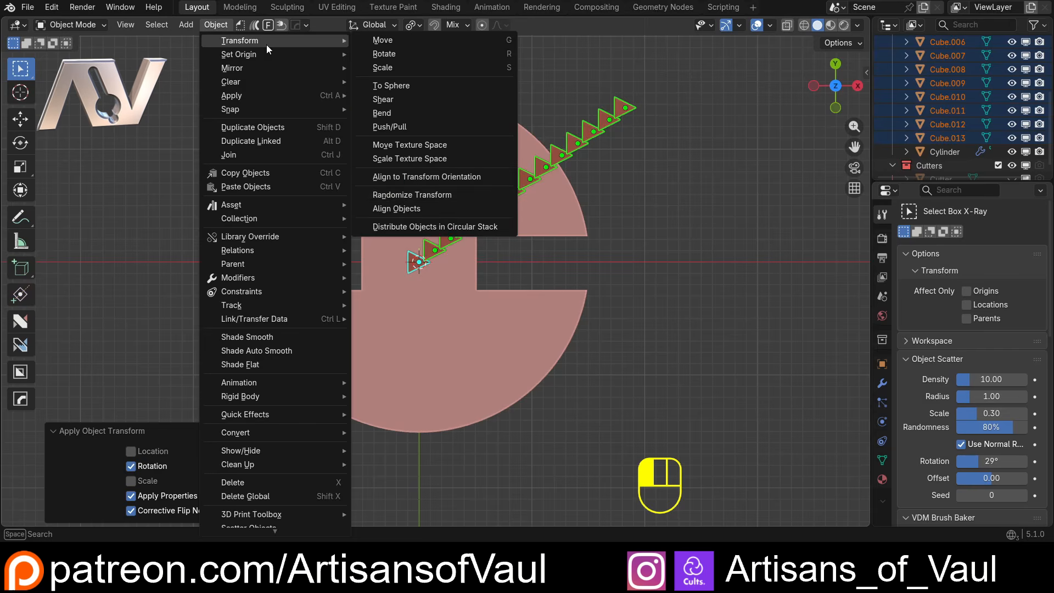
pyautogui.click(390, 225)
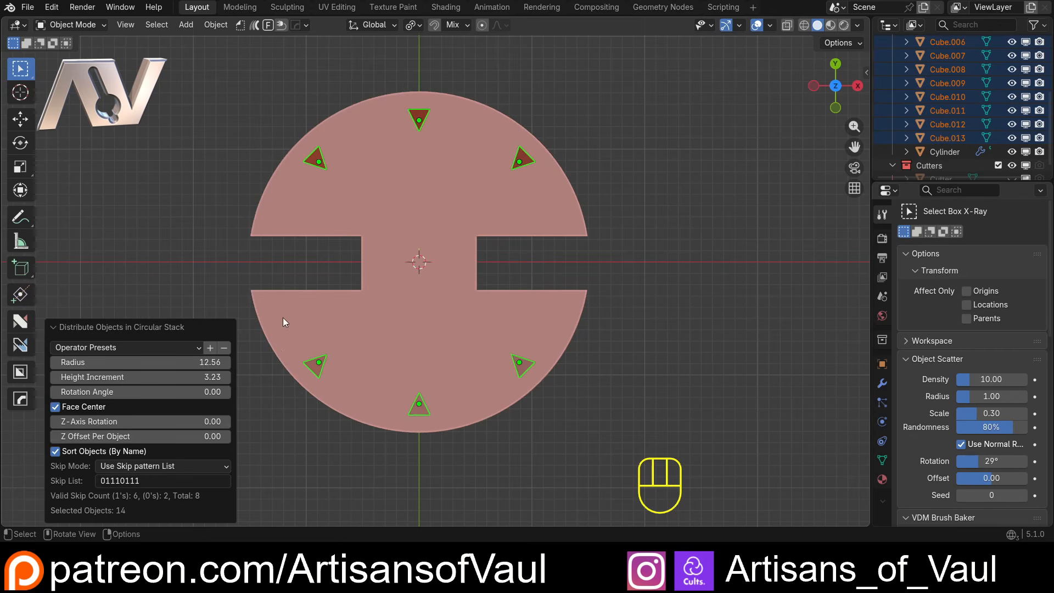
pyautogui.scroll(2, 420, 410)
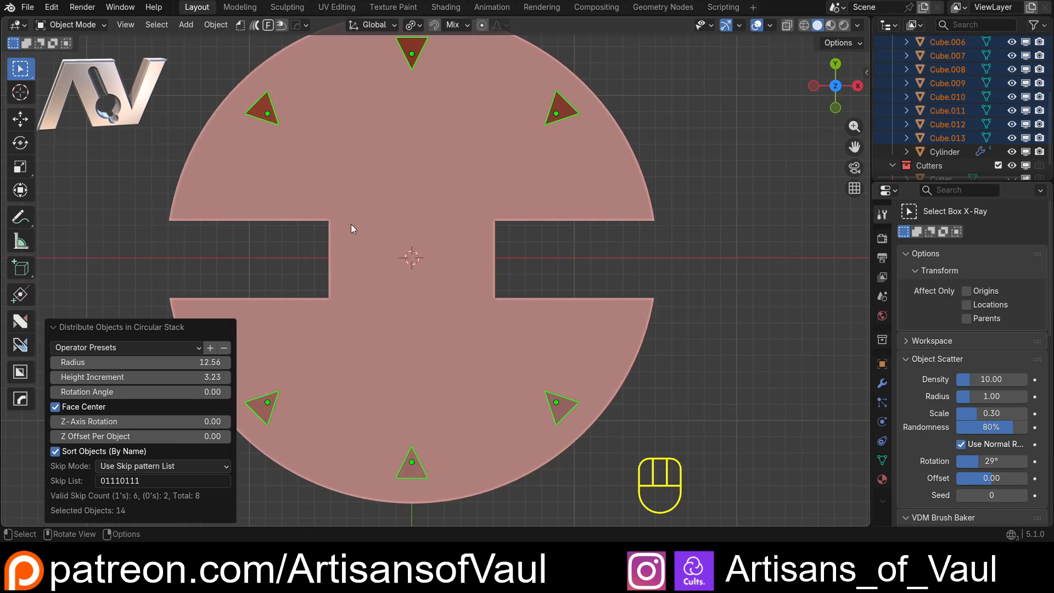
pyautogui.moveTo(354, 229); pyautogui.dragTo(414, 258, button='middle')
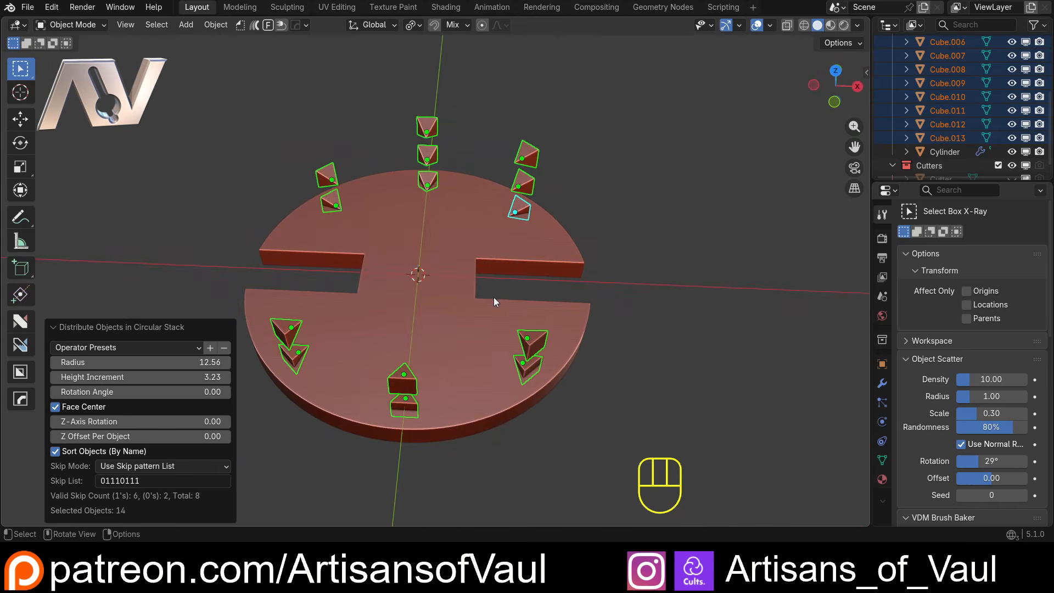
pyautogui.moveTo(493, 299); pyautogui.dragTo(401, 297, button='middle')
pyautogui.keyDown('shift'); pyautogui.moveTo(317, 276); pyautogui.dragTo(317, 213, button='middle'); pyautogui.keyUp('shift')
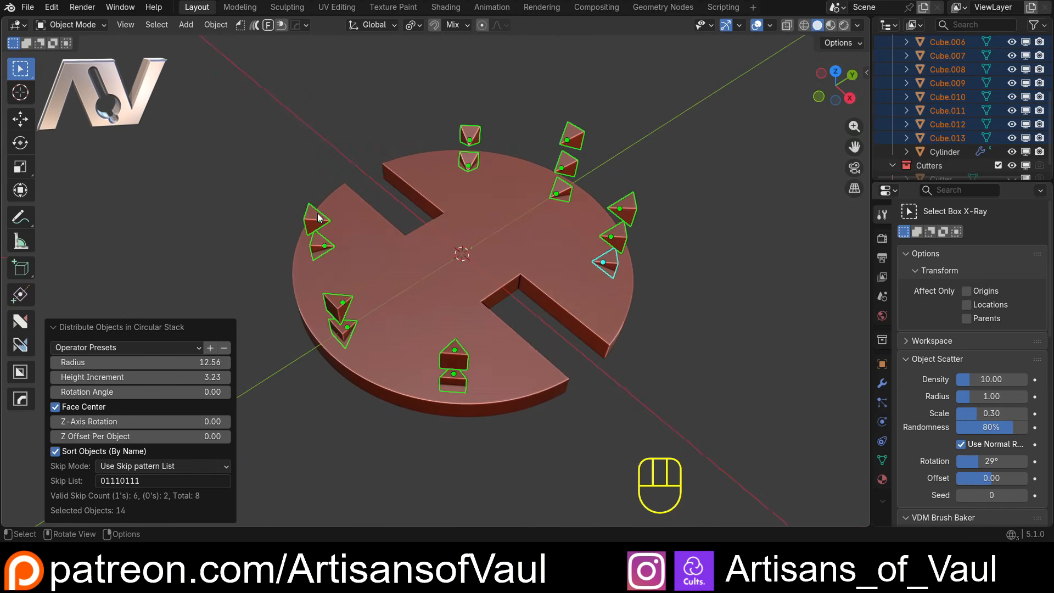
pyautogui.moveTo(356, 278); pyautogui.dragTo(421, 286, button='middle')
# Select all the pyramids stacked around the disc and delete them
pyautogui.click(655, 223)
pyautogui.click(836, 100)
pyautogui.moveTo(266, 127); pyautogui.dragTo(641, 266)
pyautogui.press('Delete')
# Add a Round Cube sphere with radius 1.00 at the disc's centre
pyautogui.moveTo(585, 216); pyautogui.dragTo(604, 151, button='middle')
pyautogui.hotkey('shift', 'a')
pyautogui.moveTo(604, 145)
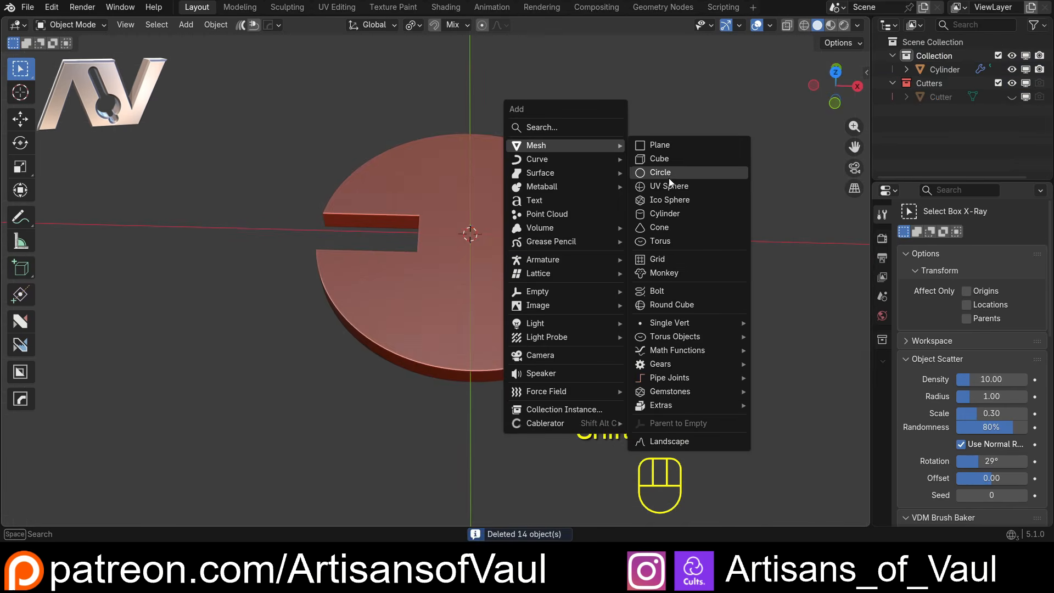
pyautogui.click(663, 302)
pyautogui.moveTo(583, 242); pyautogui.dragTo(610, 191, button='middle')
pyautogui.scroll(3, 593, 170)
pyautogui.keyDown('shift'); pyautogui.moveTo(558, 144); pyautogui.dragTo(520, 228, button='middle'); pyautogui.keyUp('shift')
pyautogui.moveTo(519, 226); pyautogui.dragTo(489, 264, button='middle')
pyautogui.scroll(-4, 478, 257)
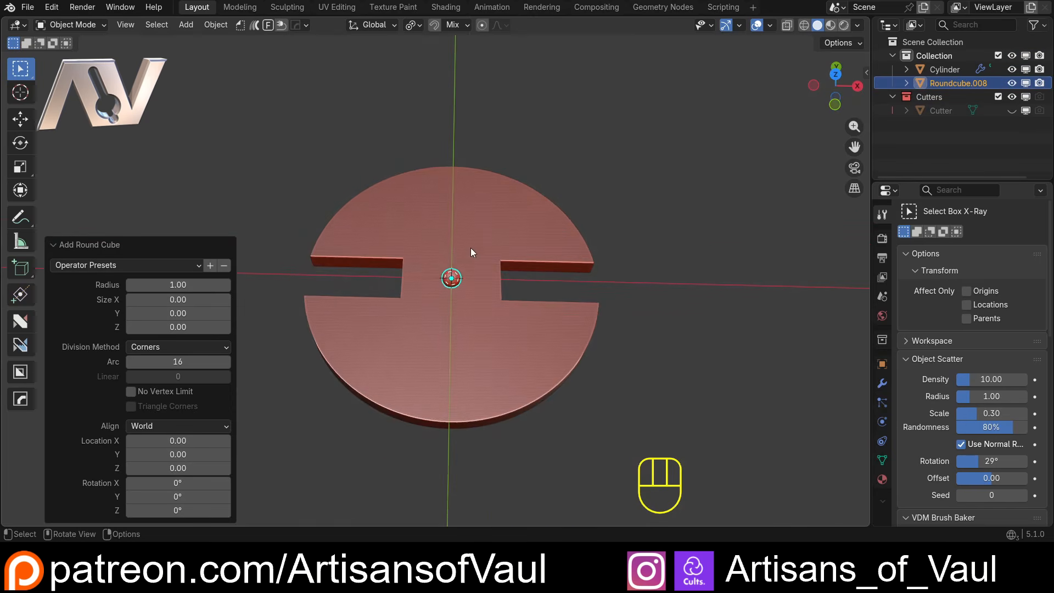
# Array the sphere around the disc with ND's Circular Array, using a count of 9, a full 360° circle and an offset of 12.78
pyautogui.keyDown('shift'); pyautogui.click(494, 217); pyautogui.keyUp('shift')
pyautogui.scroll(2, 557, 206)
pyautogui.press('f')
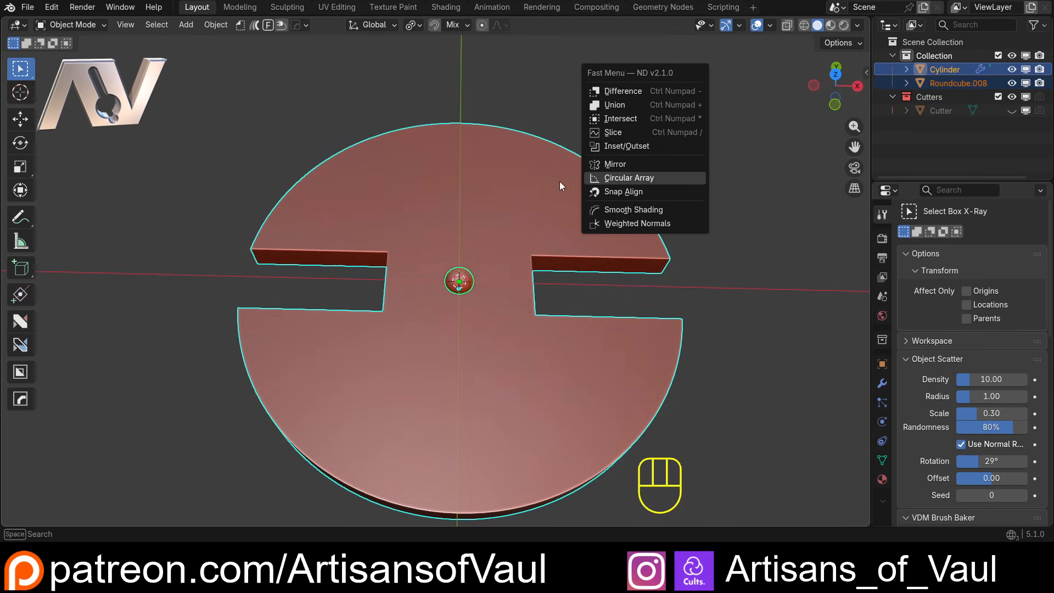
pyautogui.click(618, 178)
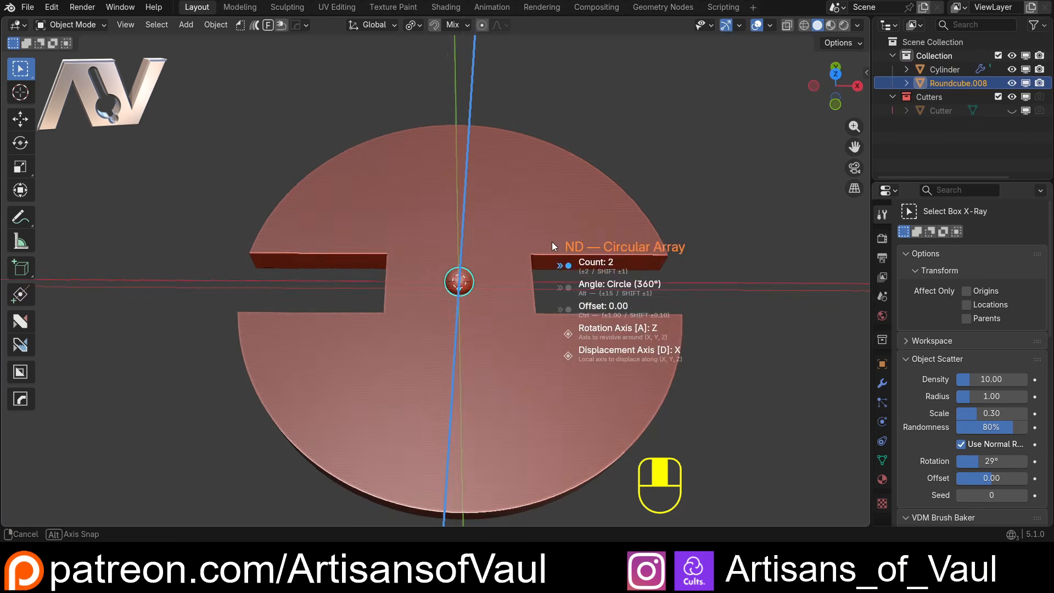
pyautogui.moveTo(552, 241)
pyautogui.mouseDown(button='middle')
pyautogui.moveTo(638, 182)
pyautogui.moveTo(693, 173)
pyautogui.moveTo(542, 239)
pyautogui.mouseUp(button='middle')
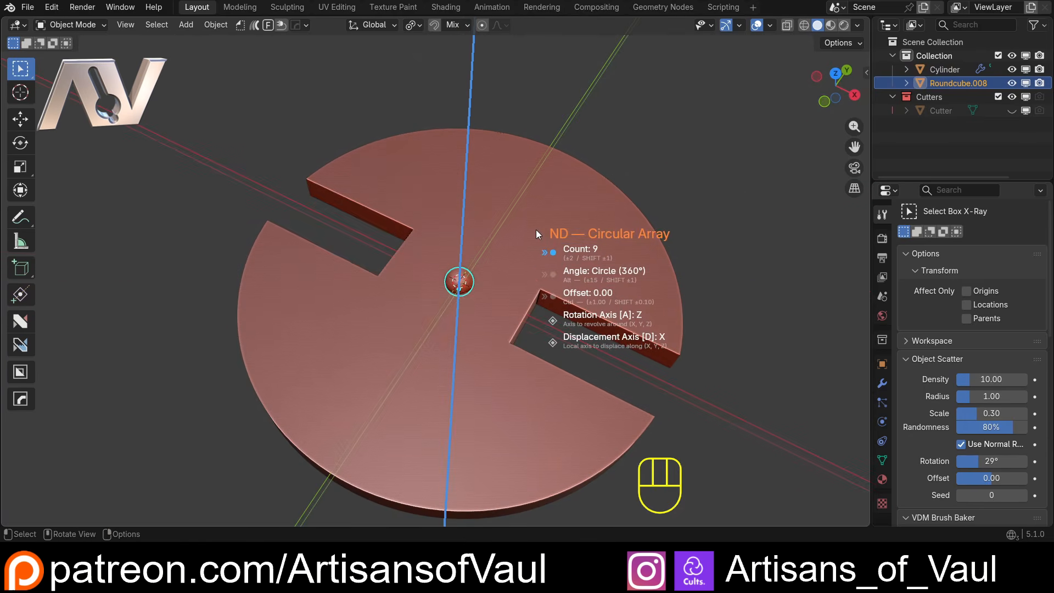
pyautogui.press('ctrl')
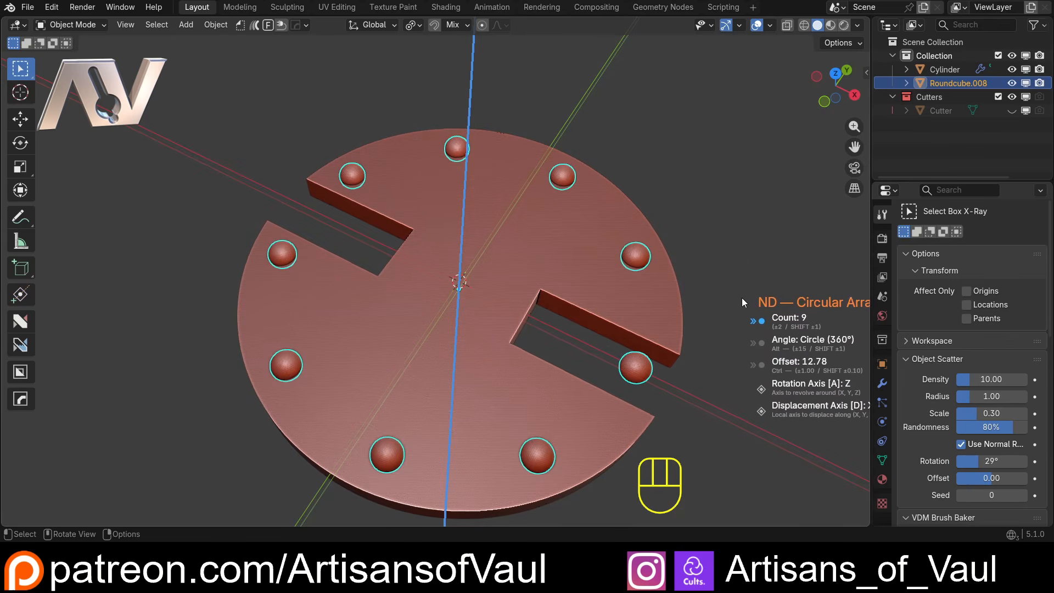
# Set the circular array's count to 8, cycle its rotation axis through the options back to Z, and apply the array
pyautogui.moveTo(699, 267); pyautogui.dragTo(615, 193, button='middle')
pyautogui.press('a')
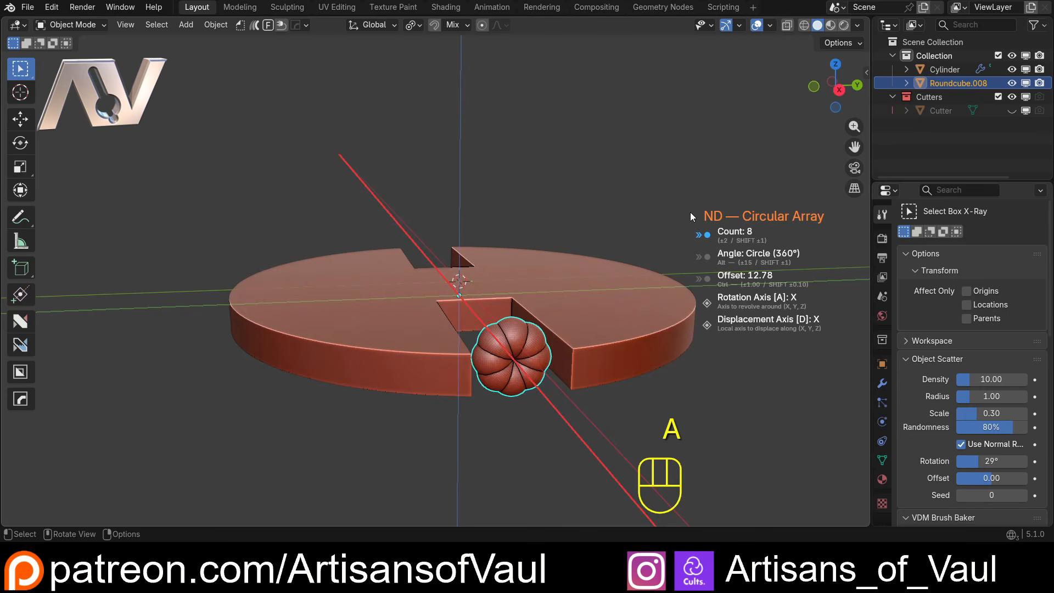
pyautogui.press('a')
pyautogui.press('a')
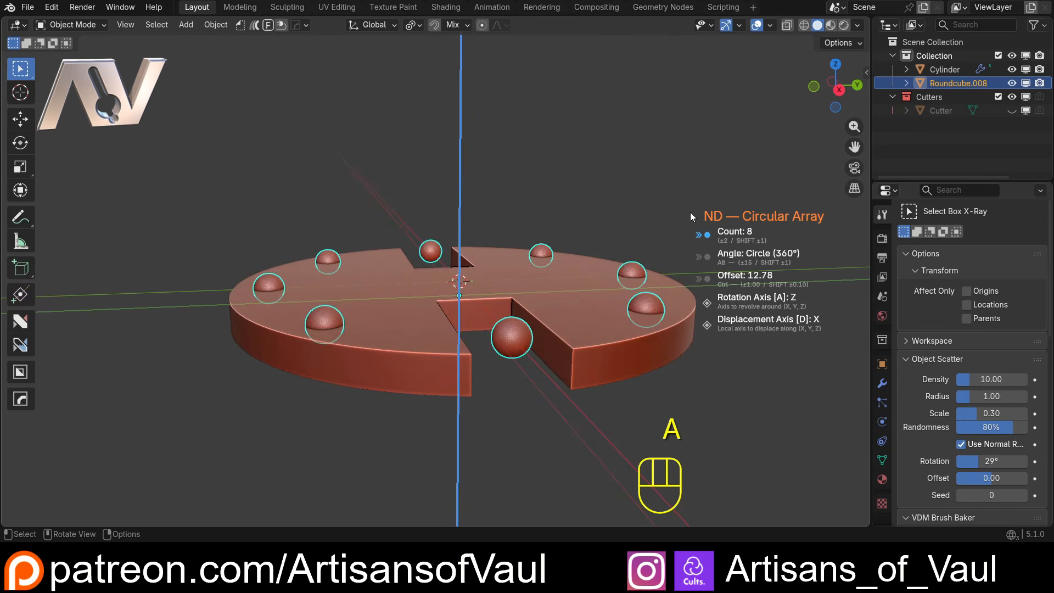
pyautogui.click(691, 212)
pyautogui.moveTo(690, 212); pyautogui.dragTo(284, 288, button='middle')
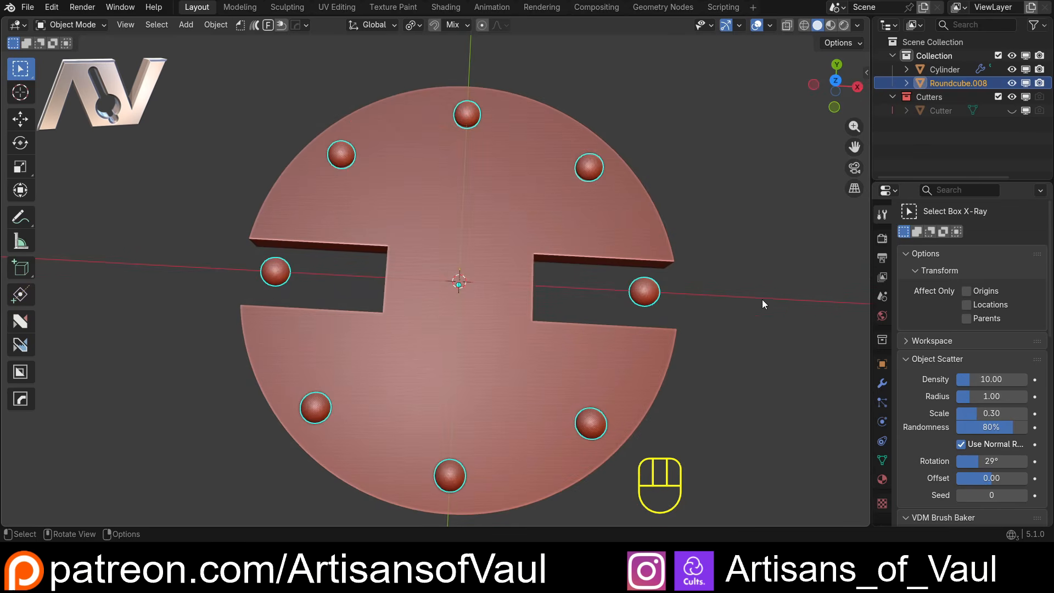
pyautogui.moveTo(762, 304); pyautogui.dragTo(434, 247, button='middle')
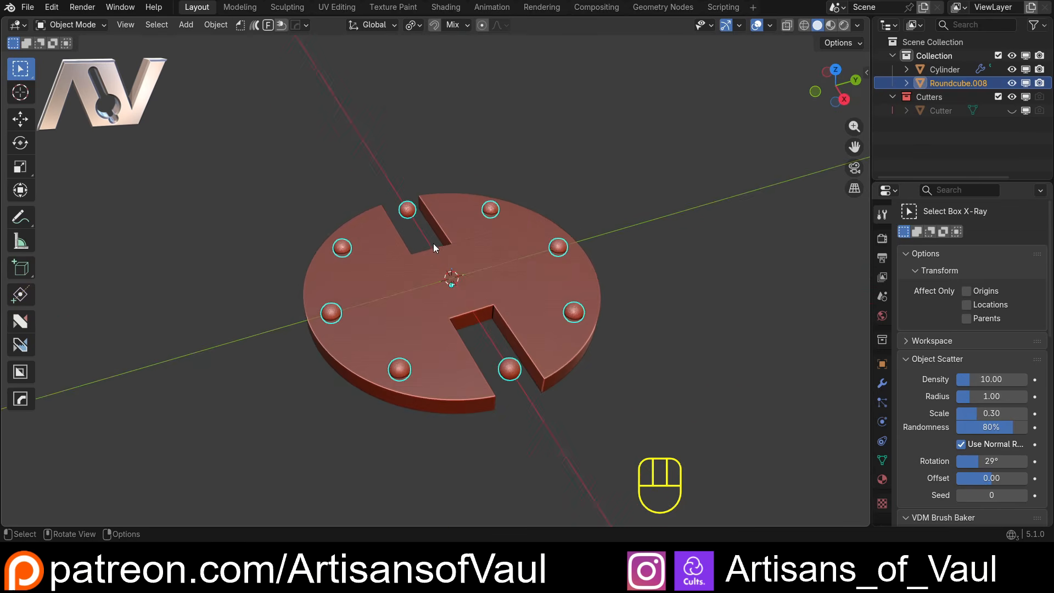